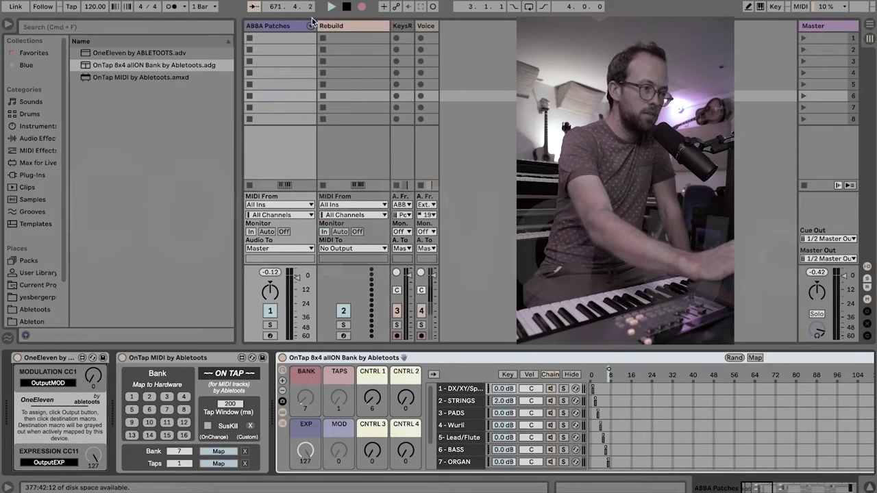
Switch to the empty Rebuild track and add the OnTap 8x4 allON Bank rack to it.
key(Right)
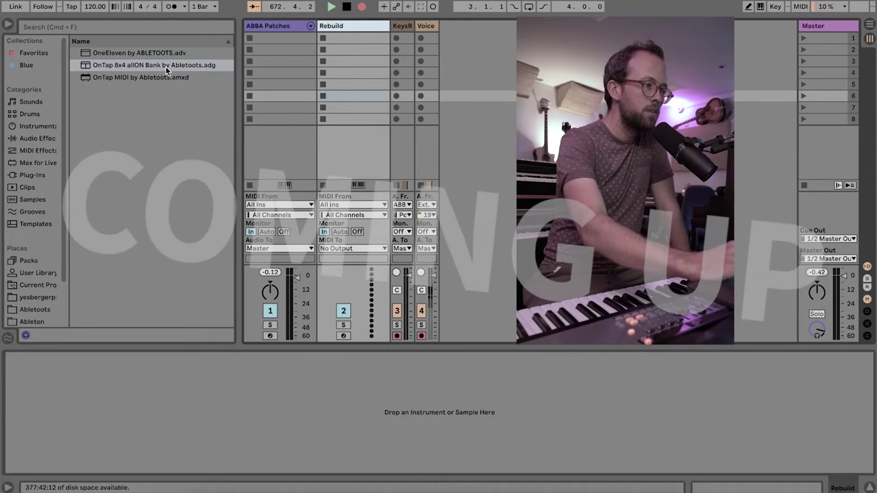
drag(166, 67, 225, 407)
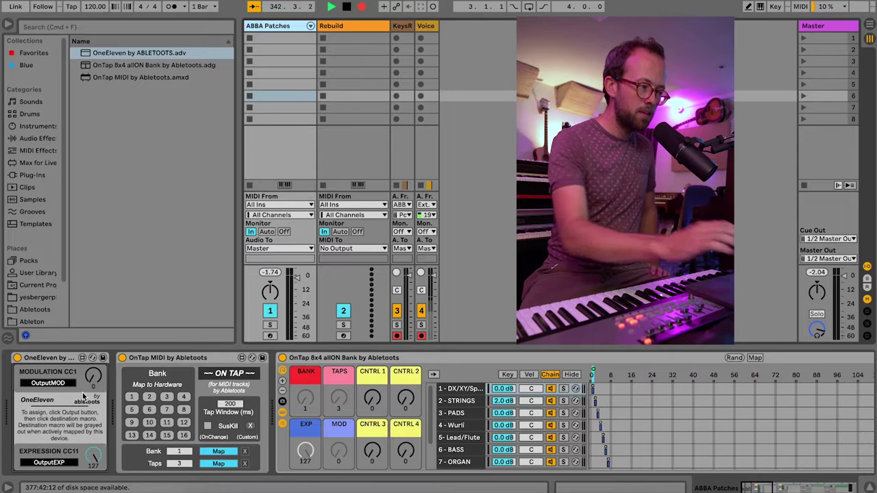
Select the OnTap MIDI device and briefly toggle MIDI Map Mode to review its existing mappings.
click(162, 357)
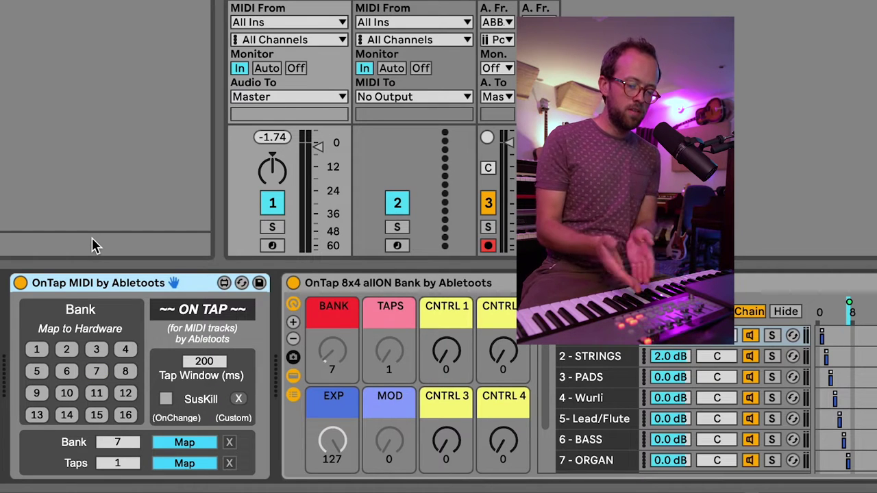
key(super+m)
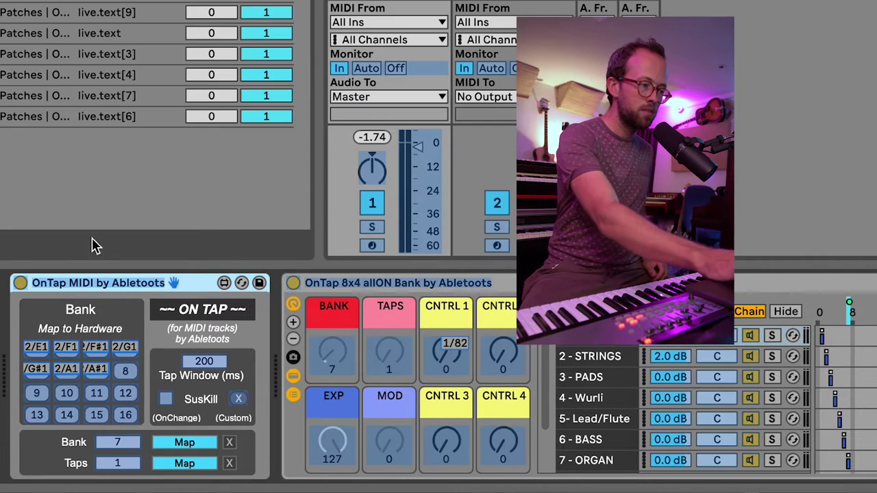
key(super+m)
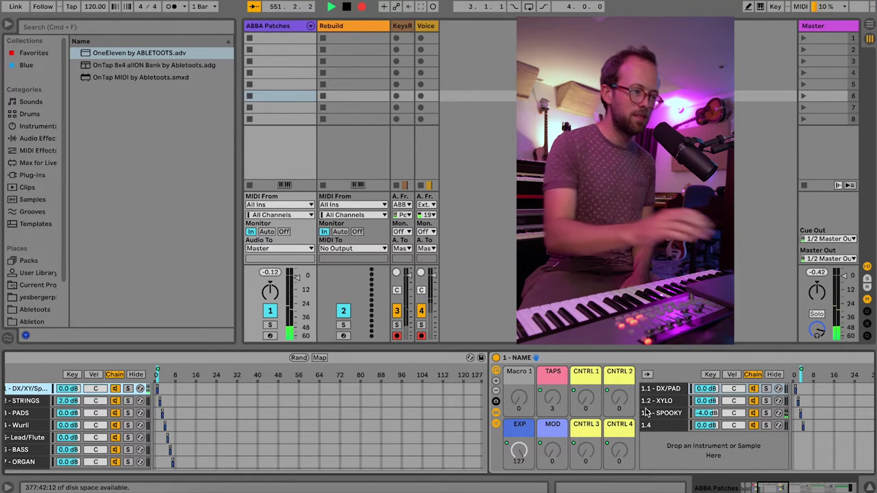
scroll(645, 409, left, 6)
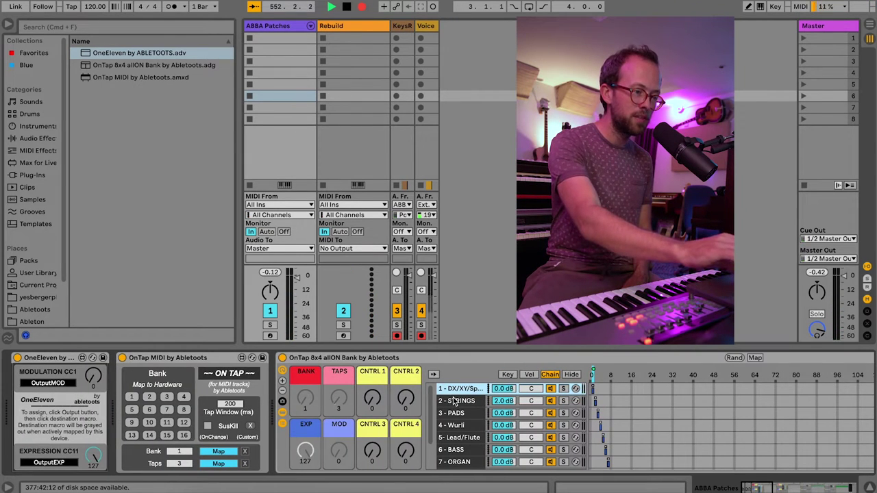
Inspect the 2 - STRINGS and 3 - PADS chains' inner racks, then select 4 - Wurli.
click(452, 400)
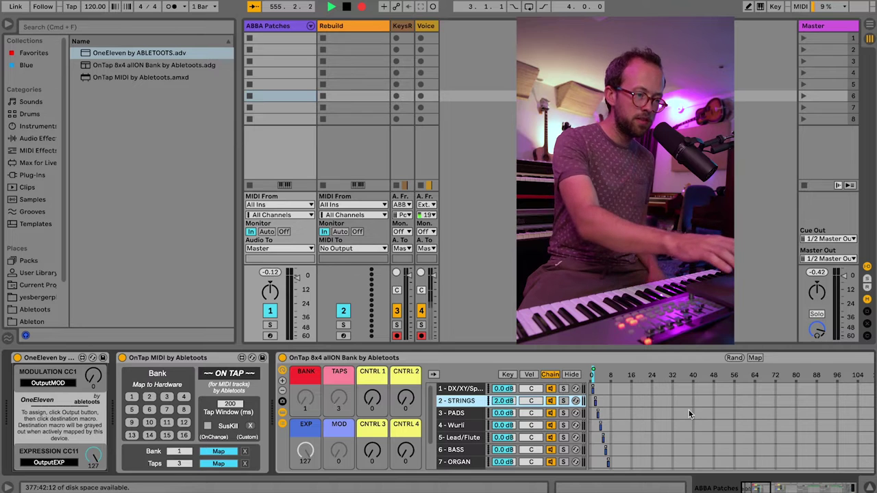
scroll(739, 423, down, 5)
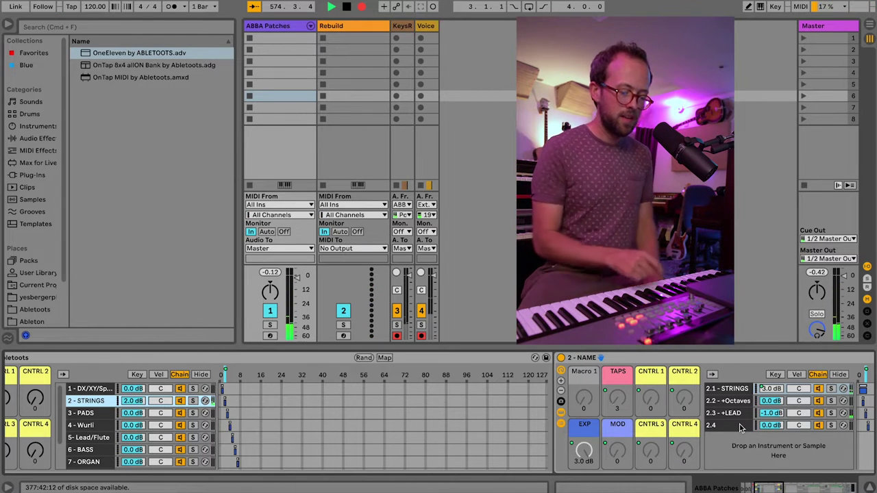
click(97, 411)
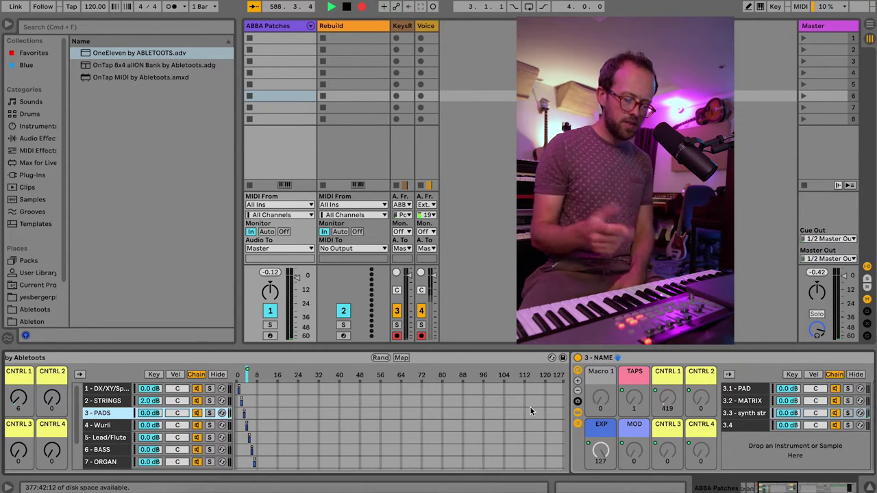
click(114, 426)
Scroll through the Wurli chain's inner rack, then select and inspect the 6 - BASS chain's rack.
scroll(113, 426, left, 5)
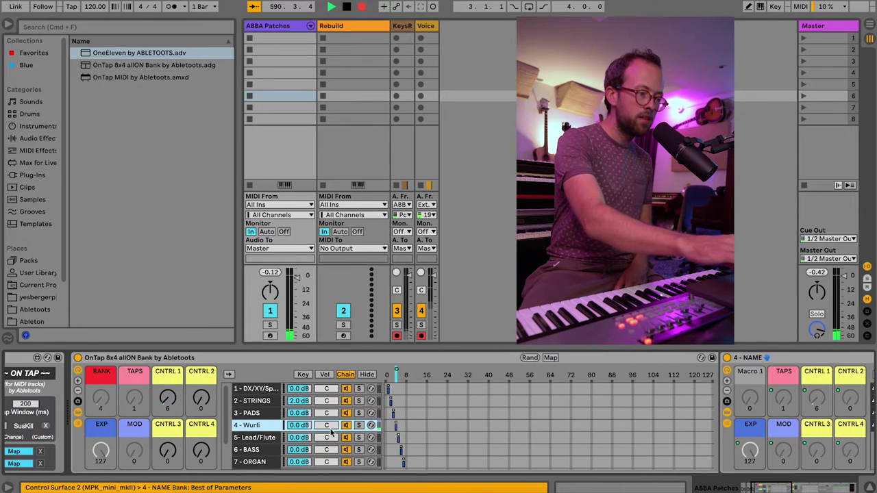
scroll(298, 429, down, 2)
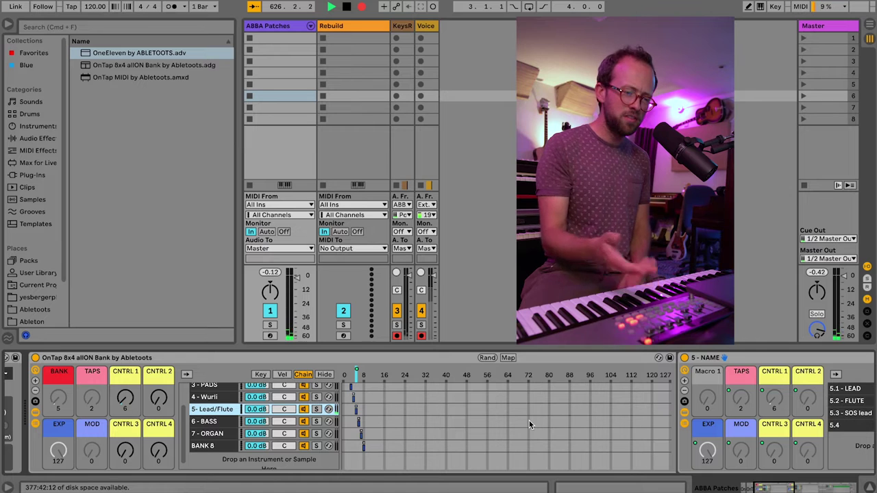
scroll(617, 429, right, 3)
scroll(667, 430, left, 3)
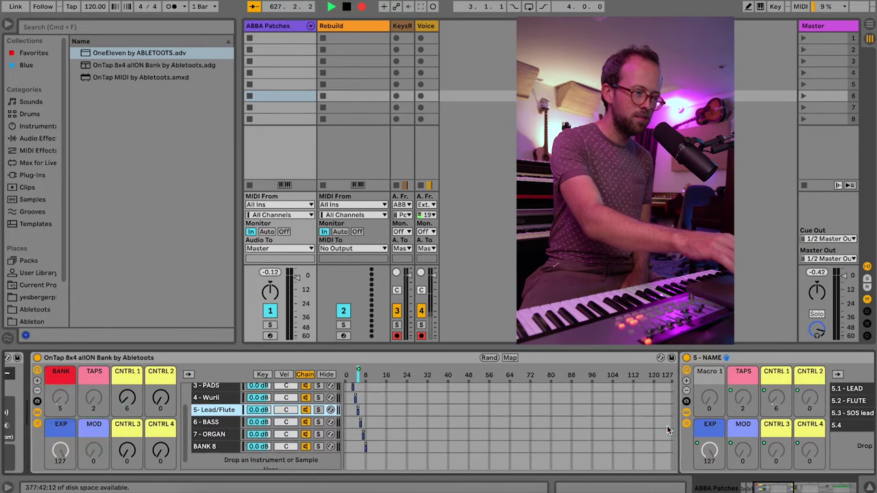
scroll(666, 430, left, 4)
click(320, 425)
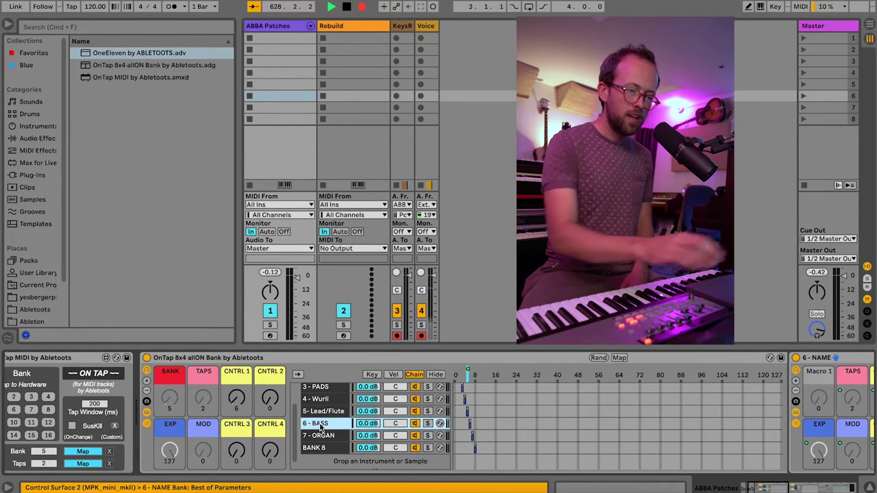
scroll(500, 447, up, 2)
scroll(500, 447, right, 5)
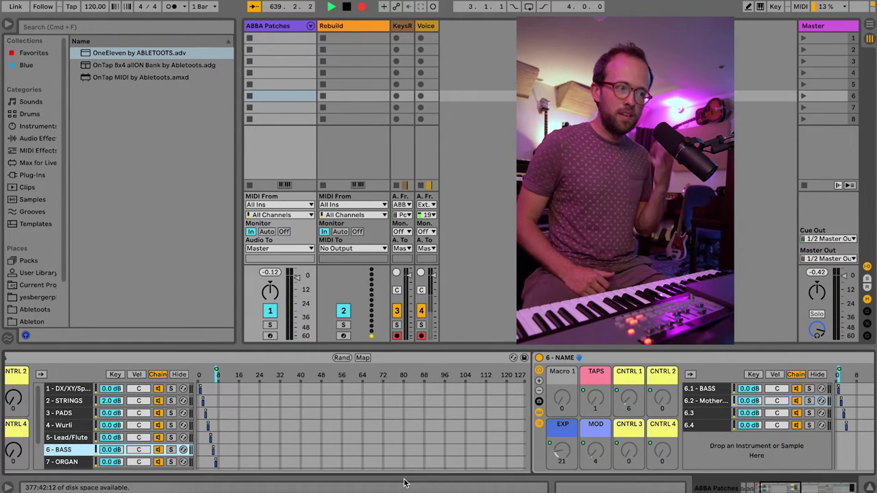
scroll(386, 446, left, 8)
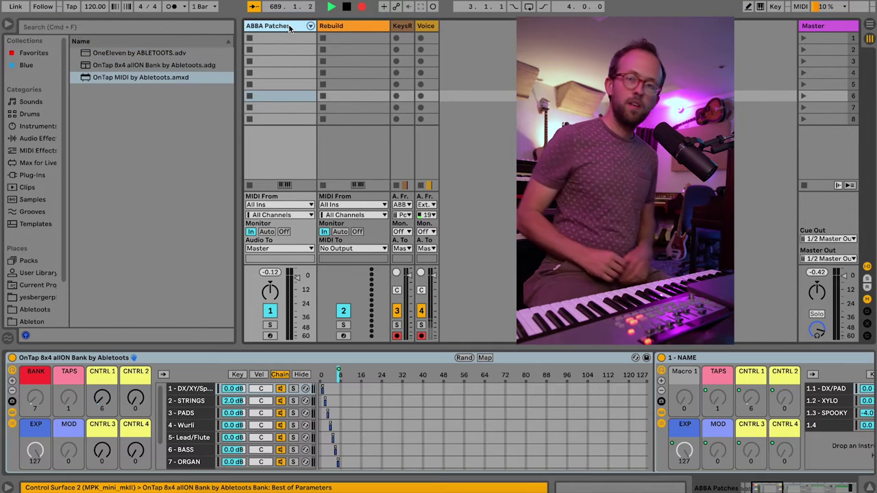
Pick OnTap MIDI in the library, then move from ABBA Patches to the empty Rebuild track.
click(289, 27)
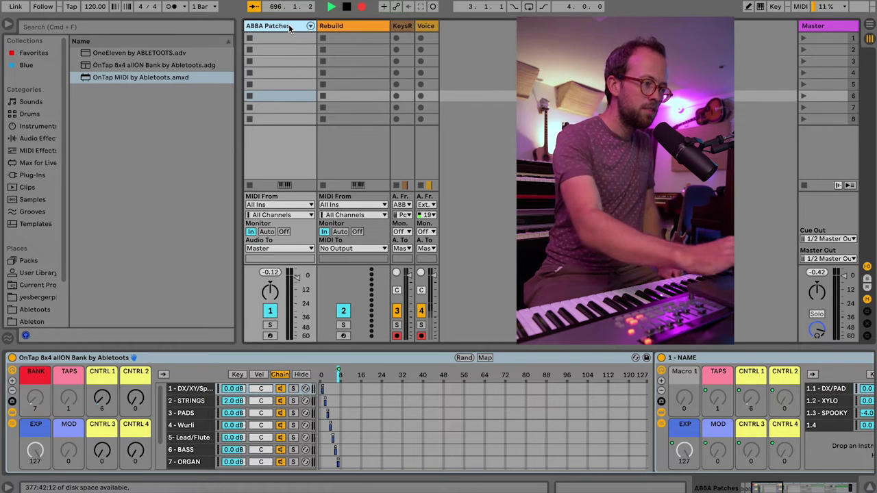
click(289, 27)
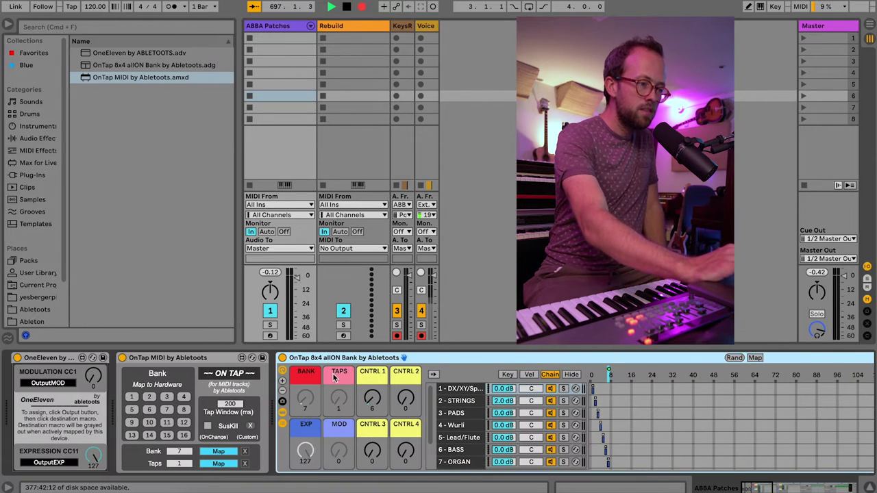
click(364, 27)
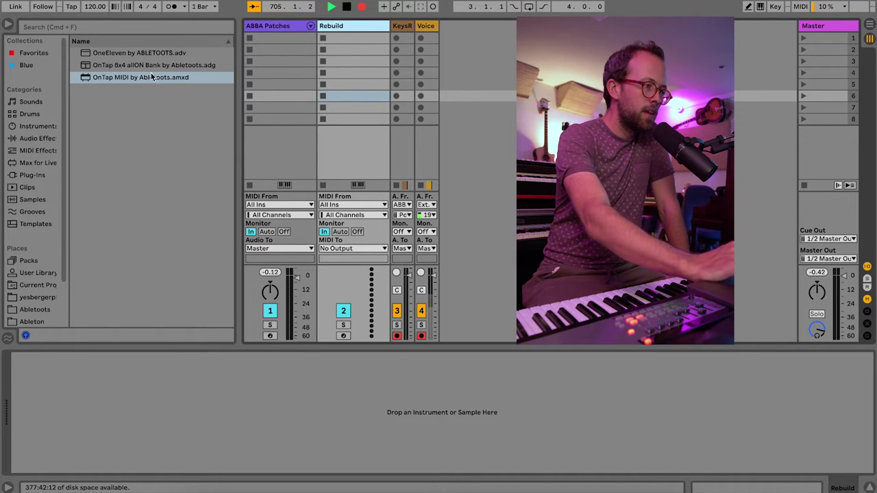
Add OnTap MIDI followed by the OnTap 8x4 allON Bank rack to Rebuild, then enter MIDI mapping.
drag(152, 77, 152, 406)
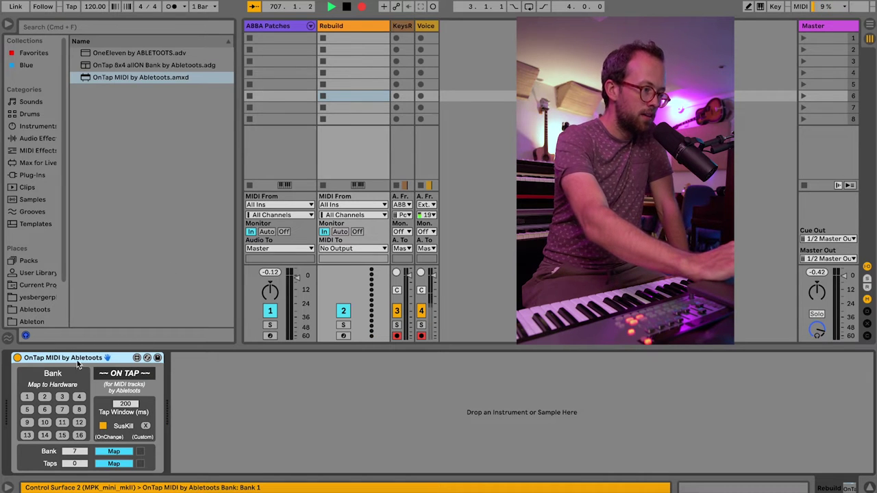
mouse_move(129, 67)
mouse_down()
mouse_move(114, 72)
mouse_move(278, 411)
mouse_up()
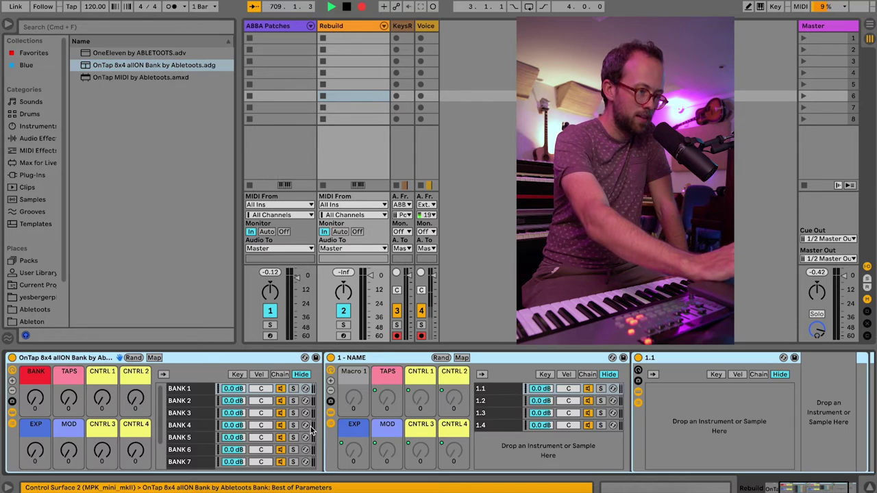
scroll(311, 428, left, 3)
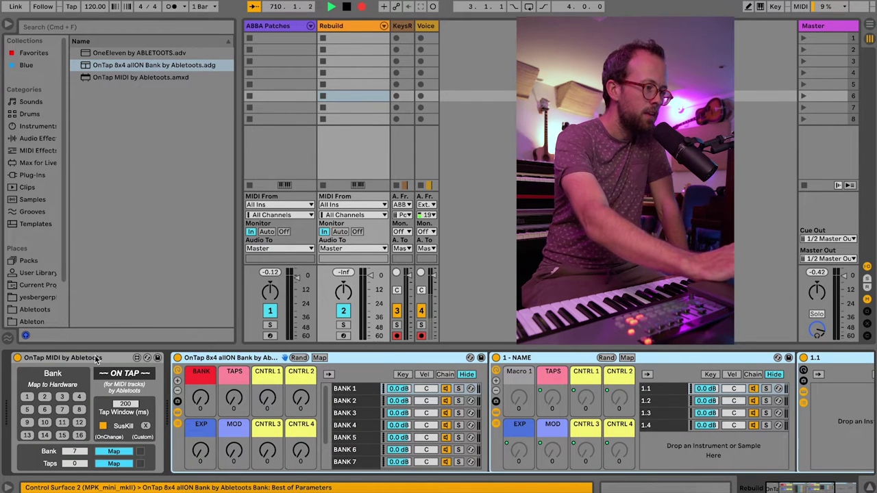
click(96, 359)
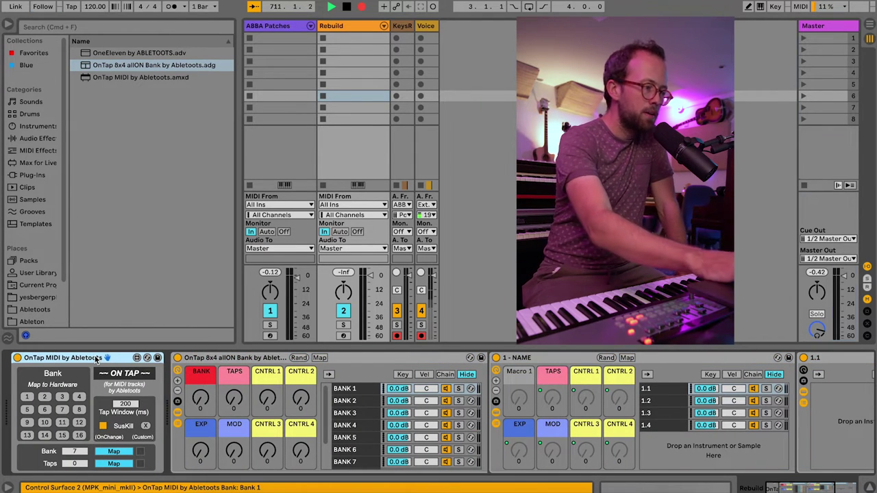
key(ctrl+m)
Map OnTap MIDI bank buttons 1–7 to notes E1 through A#1, exit mapping, and select bank 1.
click(26, 397)
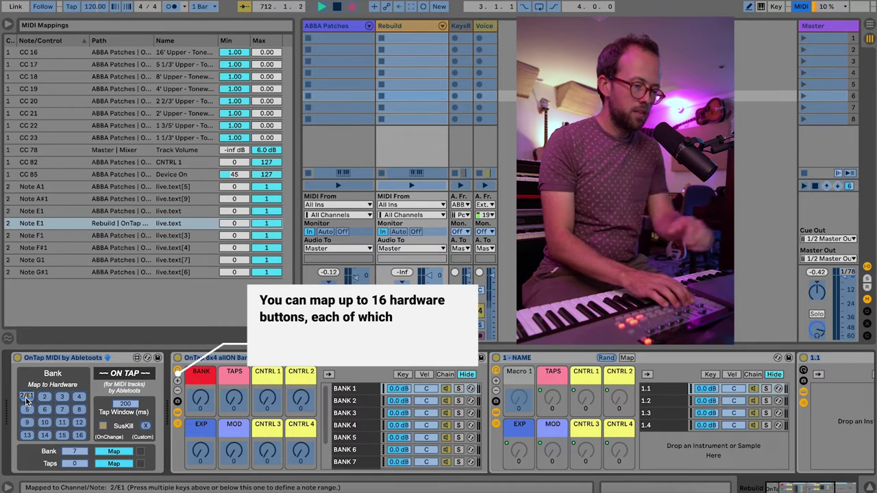
click(41, 396)
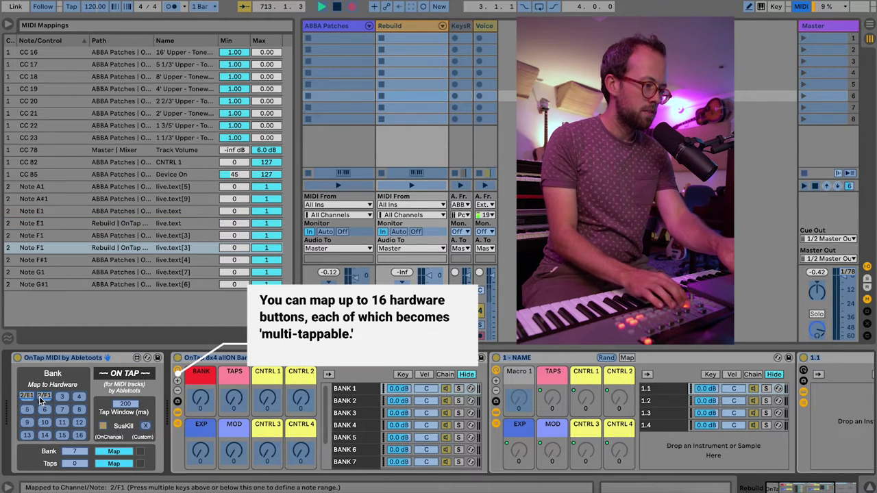
click(62, 397)
click(79, 397)
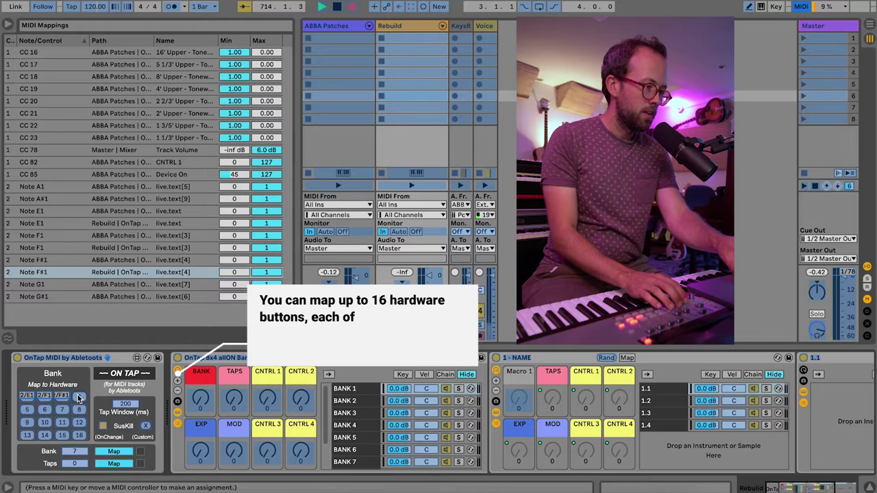
click(27, 409)
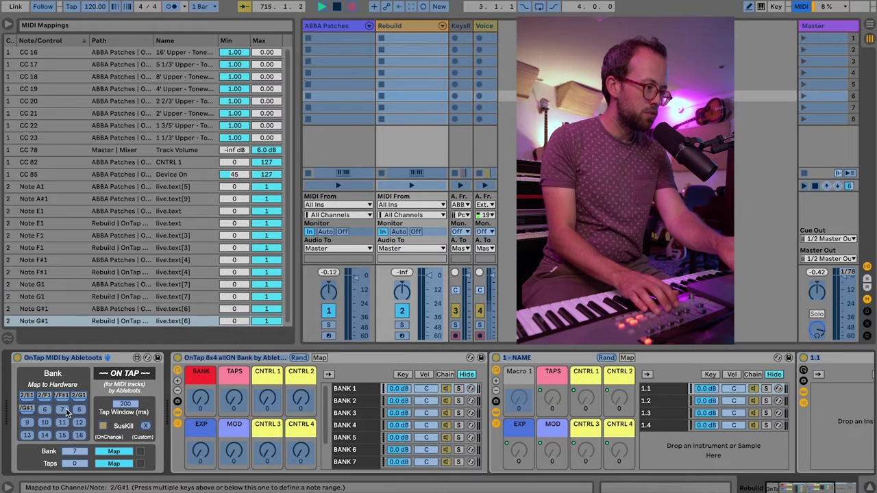
click(43, 412)
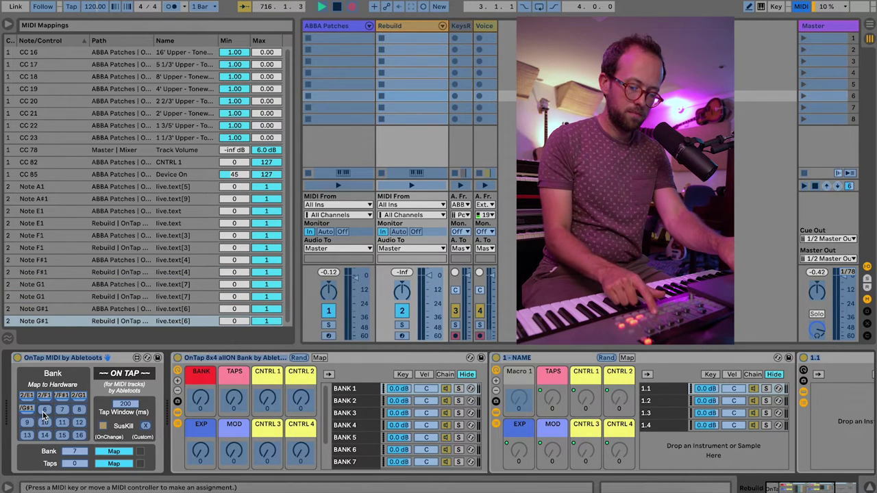
click(61, 410)
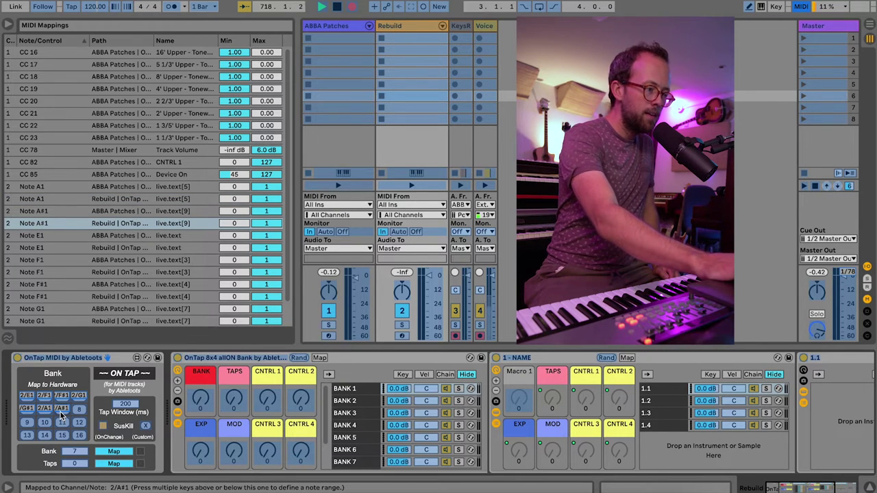
key(super+m)
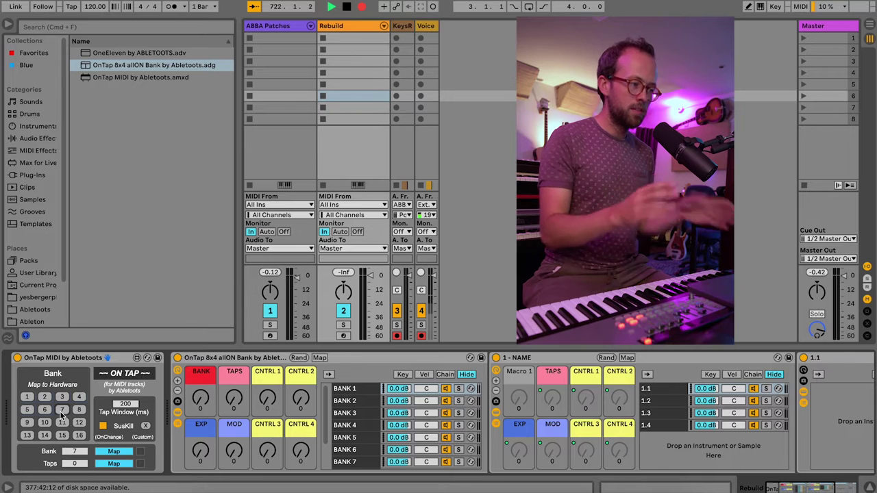
click(27, 398)
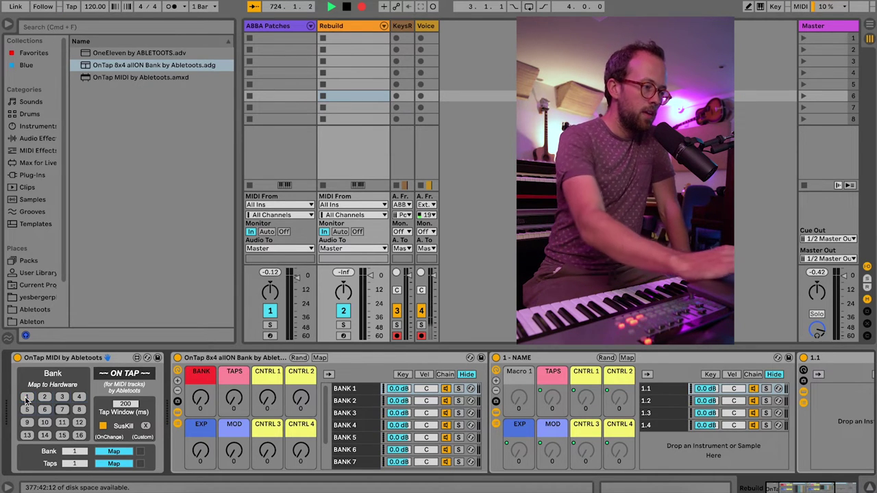
Map OnTap MIDI's bank and tap-count outputs to the rack's BANK and TAPS macros.
click(111, 452)
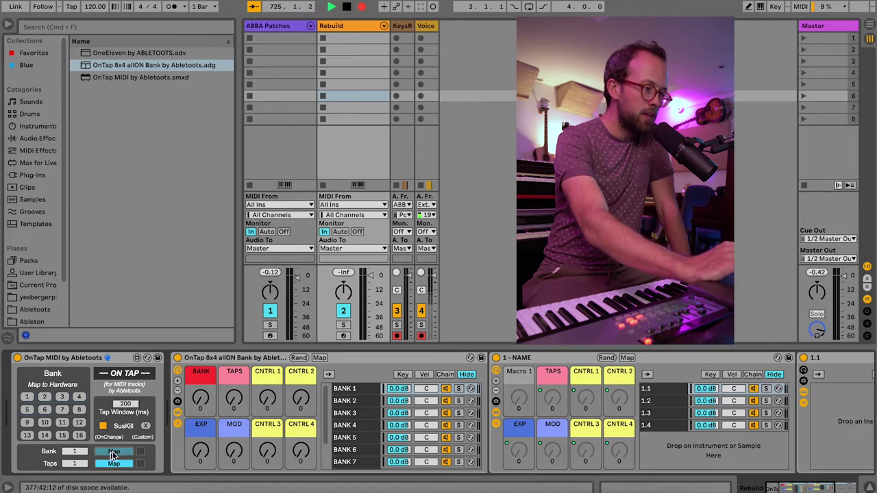
click(115, 464)
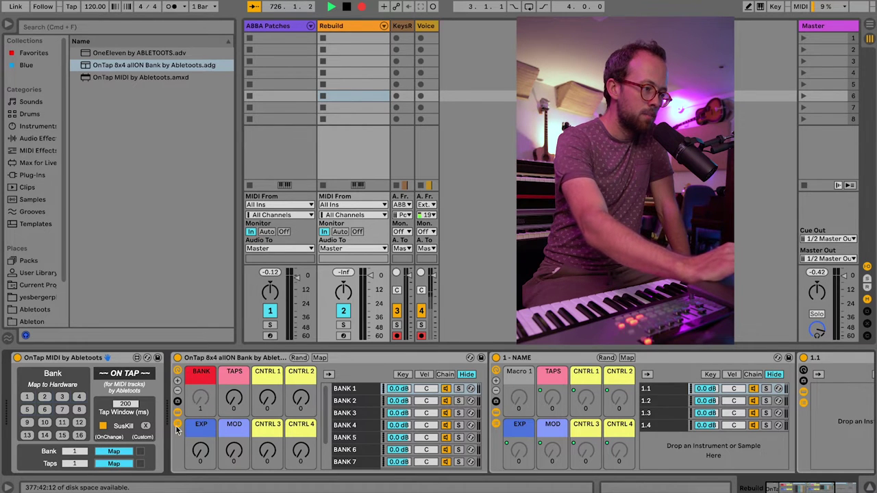
click(235, 401)
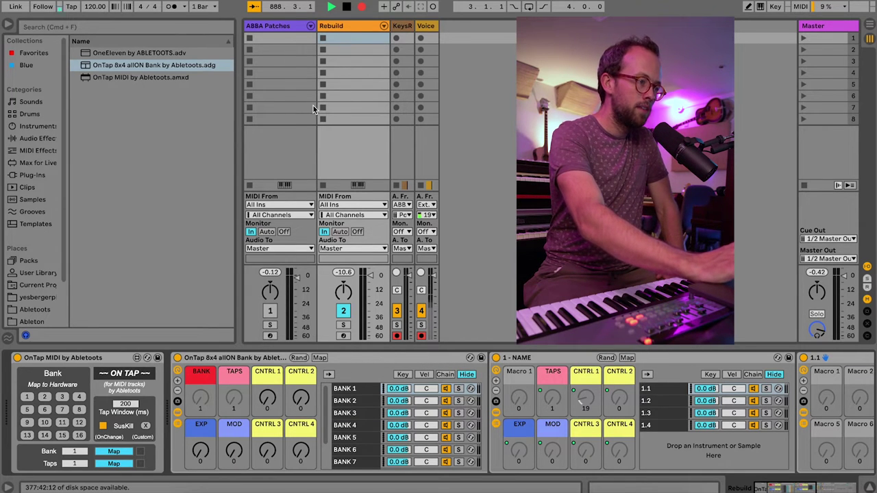
Copy the DX7 Layer rack from ABBA Patches and paste it into Rebuild's empty 1.1 rack.
click(278, 28)
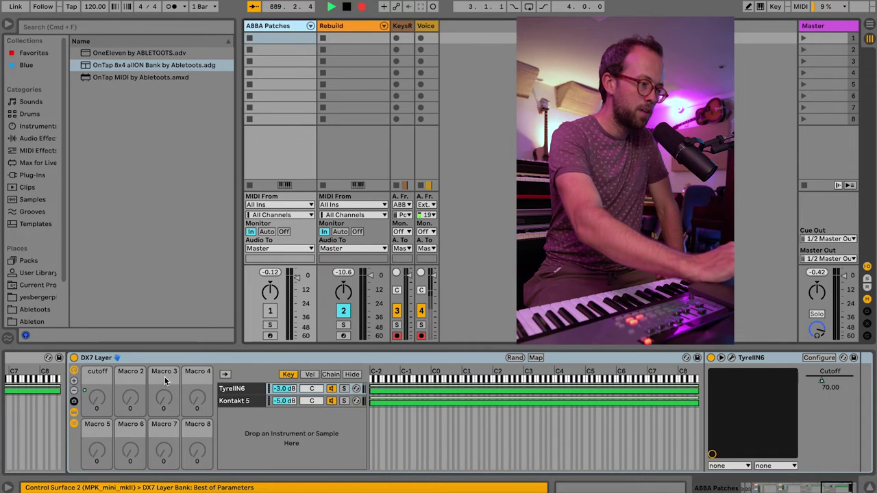
click(140, 361)
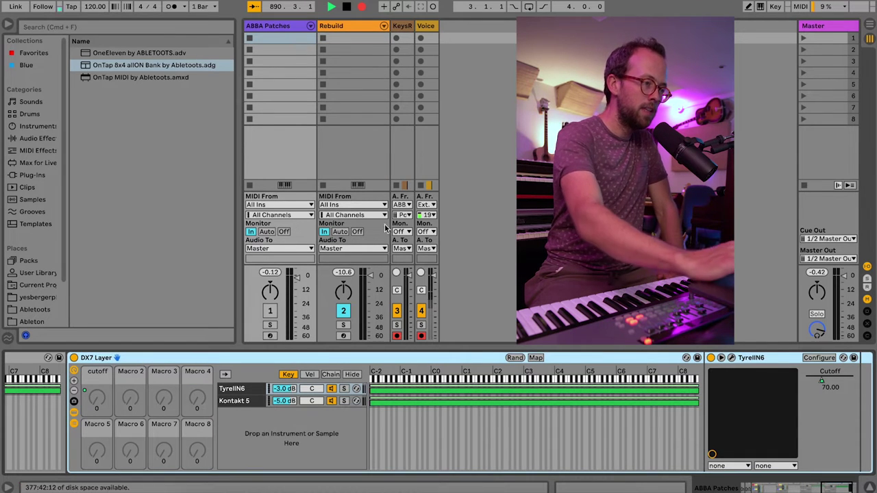
click(361, 27)
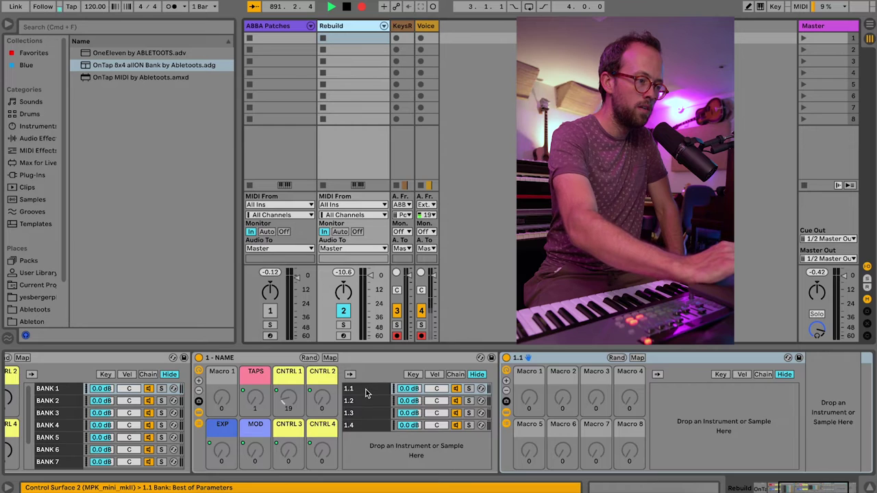
scroll(365, 393, up, 5)
scroll(527, 390, down, 8)
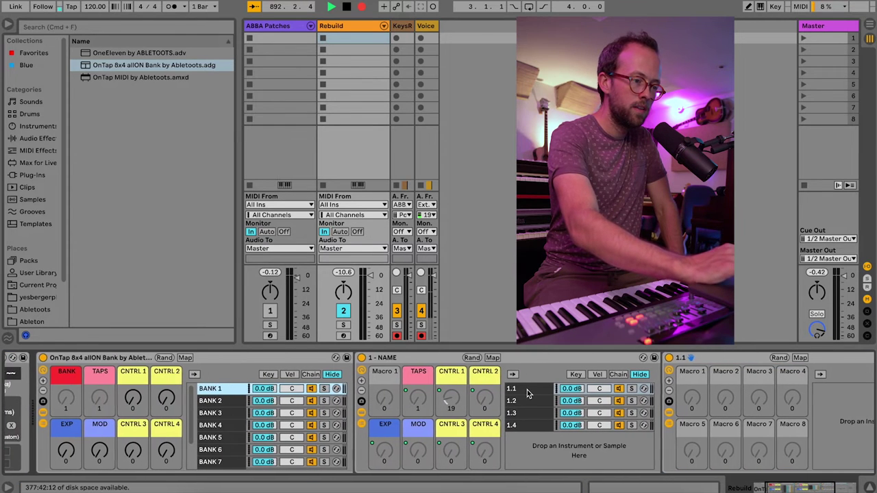
right_click(643, 392)
click(659, 400)
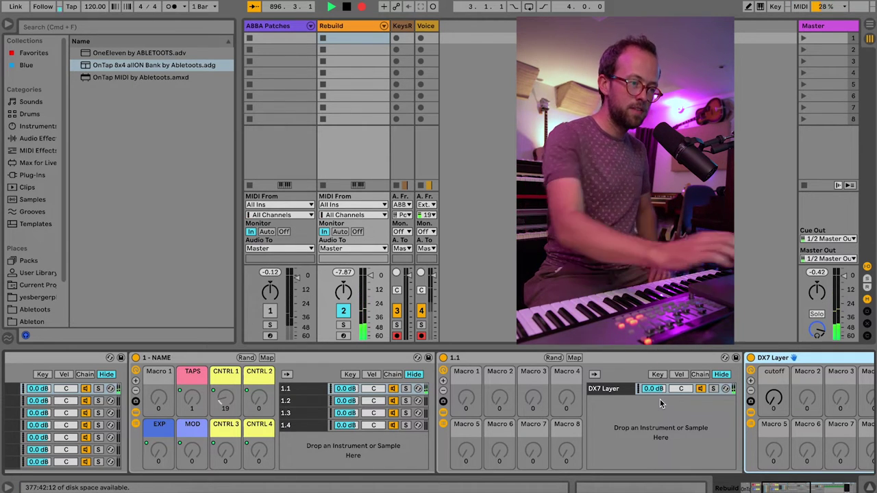
Turn up the DX7 Layer's cutoff macro to test it.
scroll(600, 400, right, 4)
drag(622, 400, 622, 376)
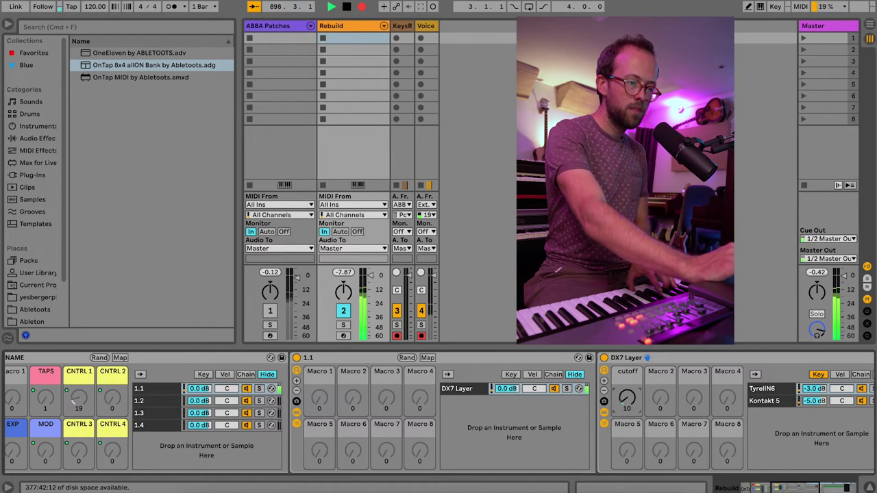
scroll(748, 432, right, 5)
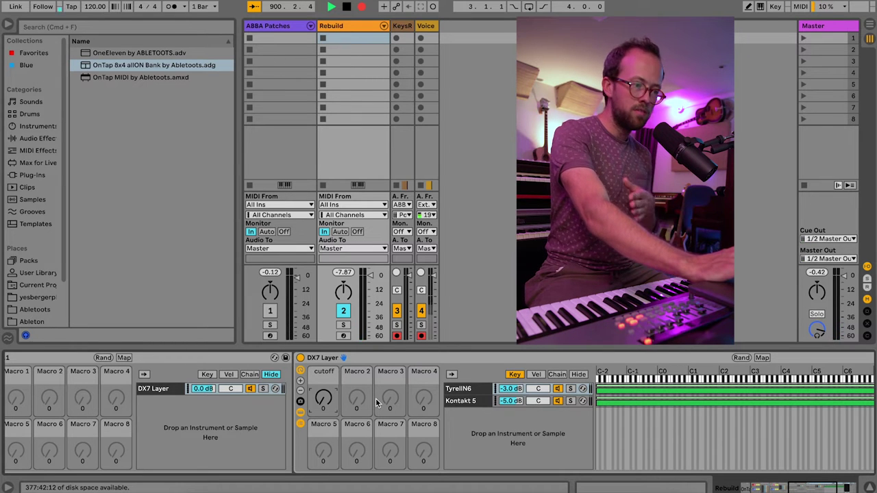
scroll(308, 399, left, 4)
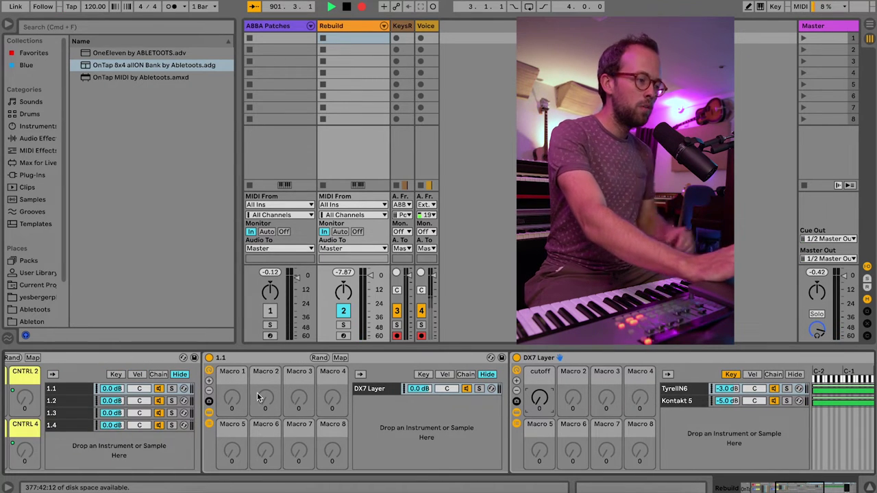
Rename rack 1.1's first macro to 'cutoff'.
click(233, 397)
key(super+r)
text(cutoff)
key(Return)
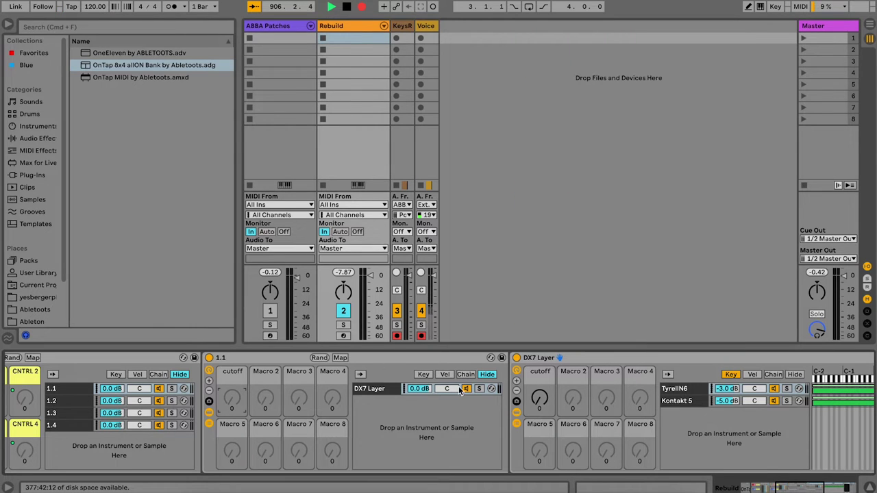
Map rack 1.1's cutoff macro to CNTRL 1, then nudge CNTRL 1 to test the DX7 Layer cutoff.
right_click(544, 398)
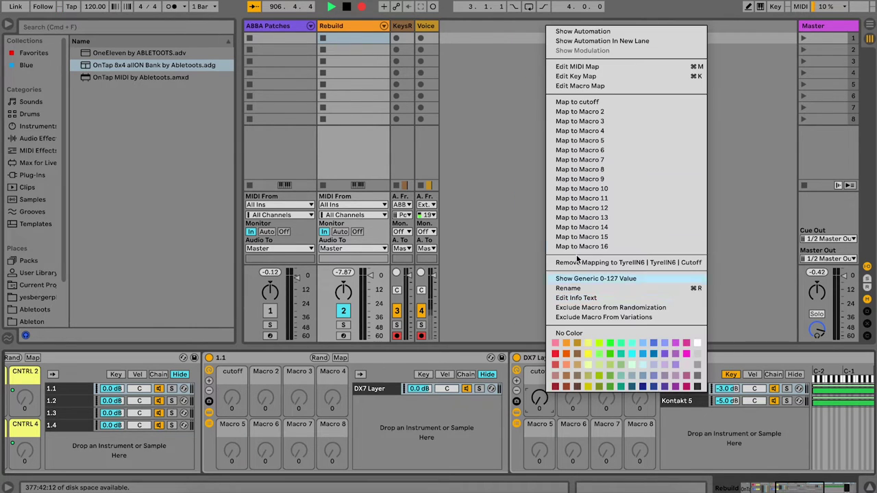
click(598, 88)
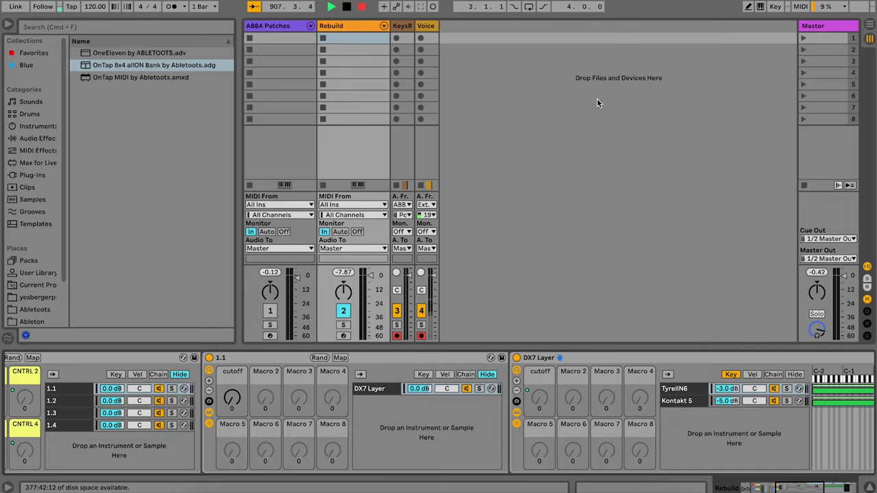
right_click(231, 399)
click(292, 114)
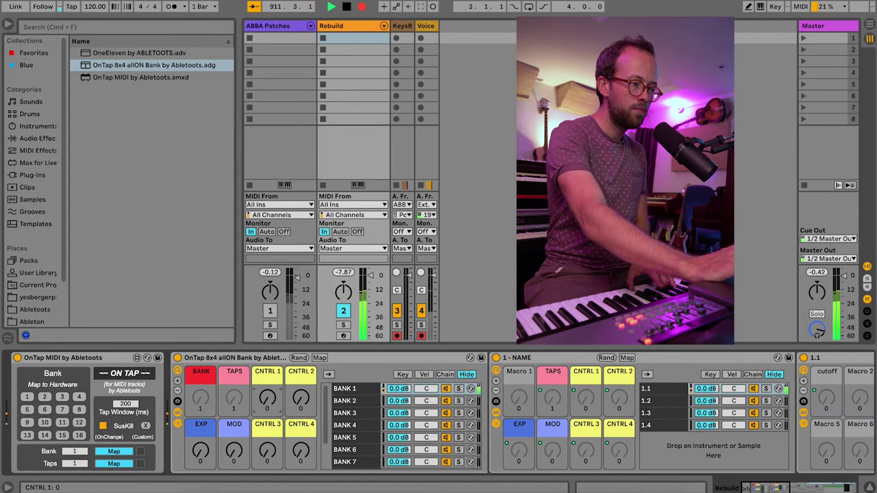
mouse_move(264, 405)
mouse_down()
mouse_move(264, 363)
mouse_move(265, 405)
mouse_up()
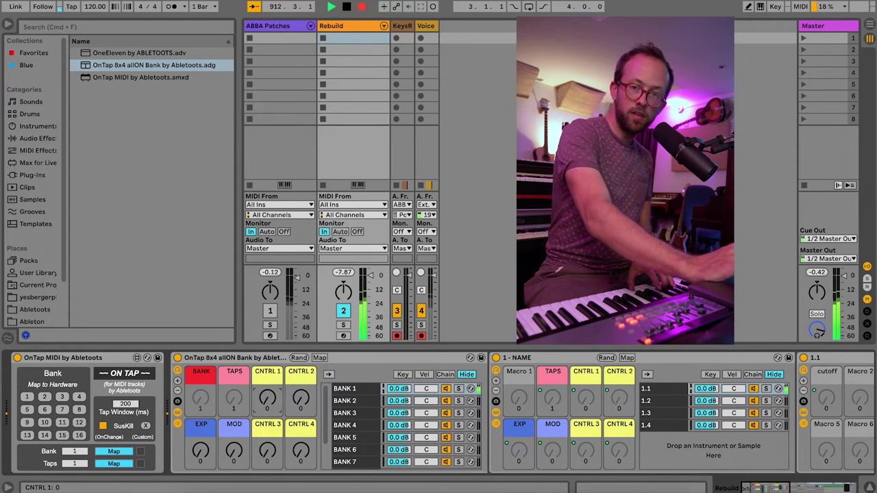
Check in MIDI Map mode that CNTRL 1 is assigned to CC 82.
key(super+m)
click(264, 402)
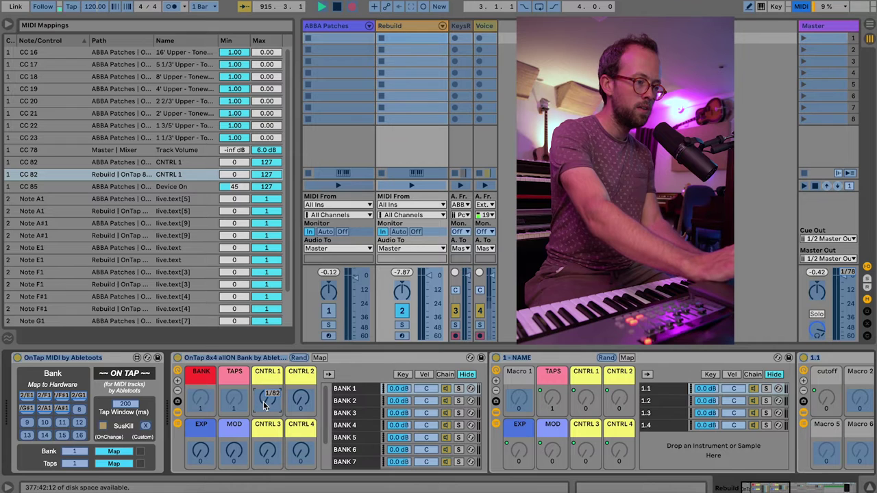
key(super+m)
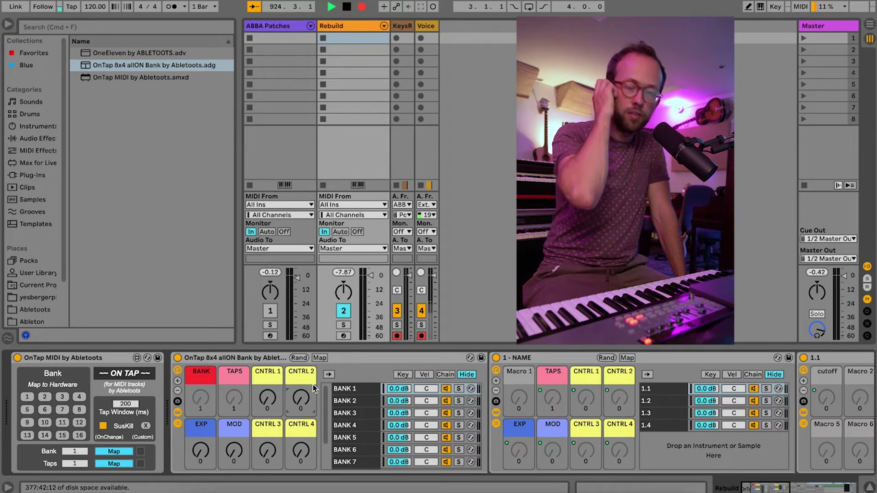
Rename chain 1.1 of the 1 - NAME rack to '1.1 - DX'.
scroll(312, 388, right, 3)
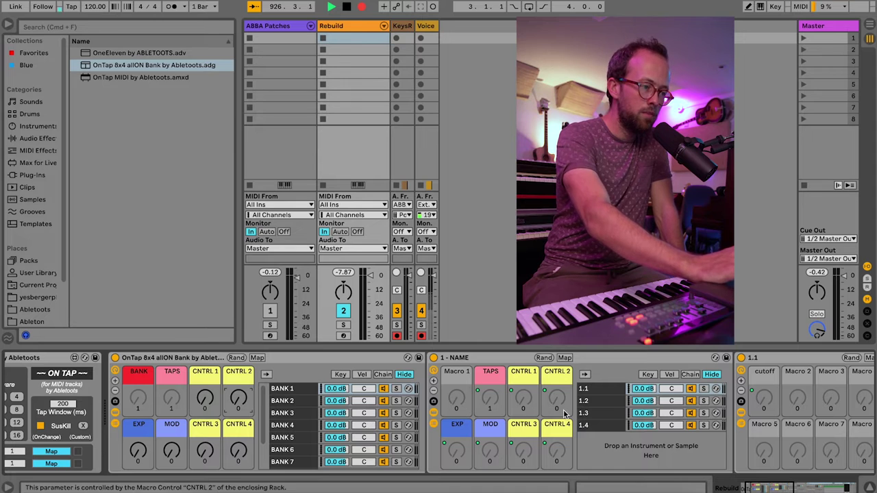
click(596, 390)
key(super+r)
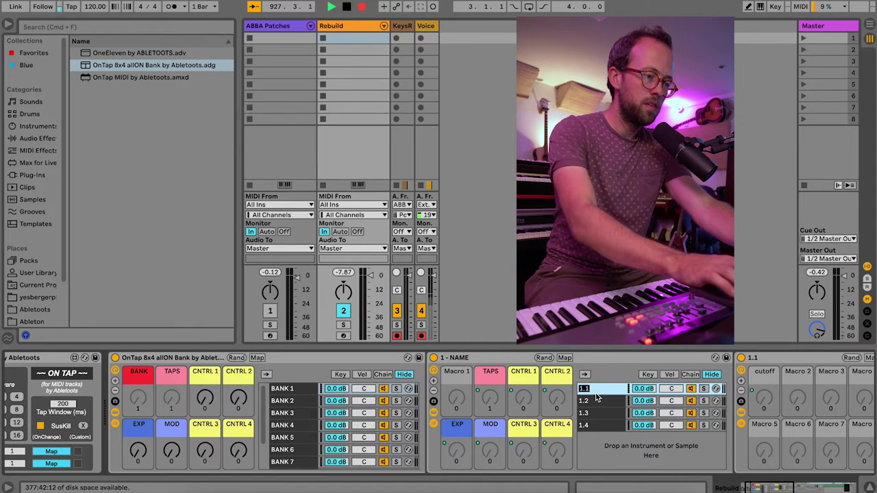
text(1.1 - DX)
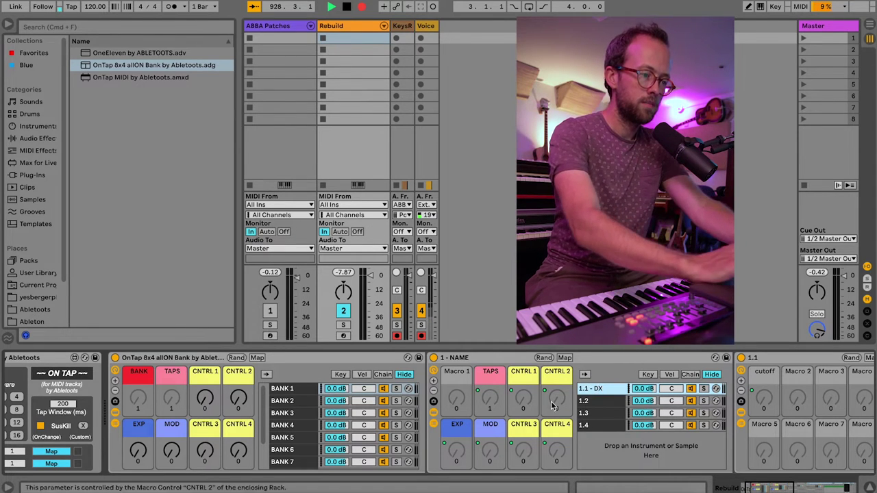
Open the ABBA Patches 1.2 - XYLO rack and select its XYLO and Strings Ensemble chains.
click(280, 25)
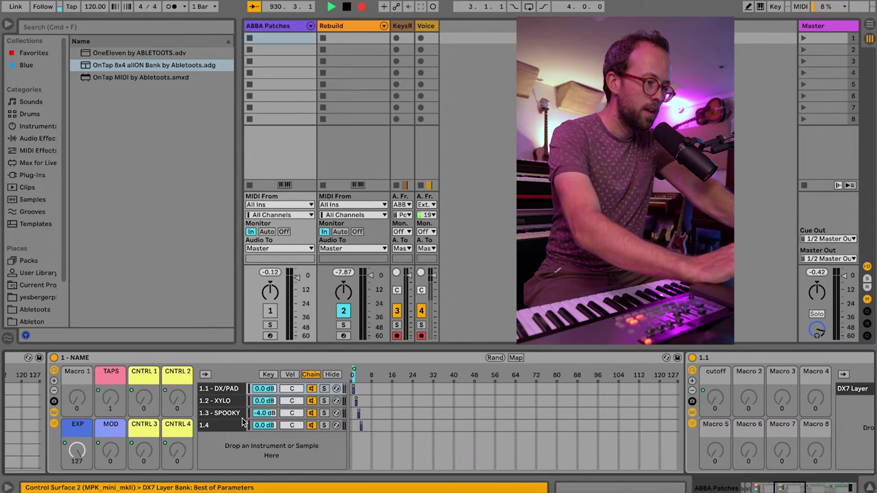
click(231, 400)
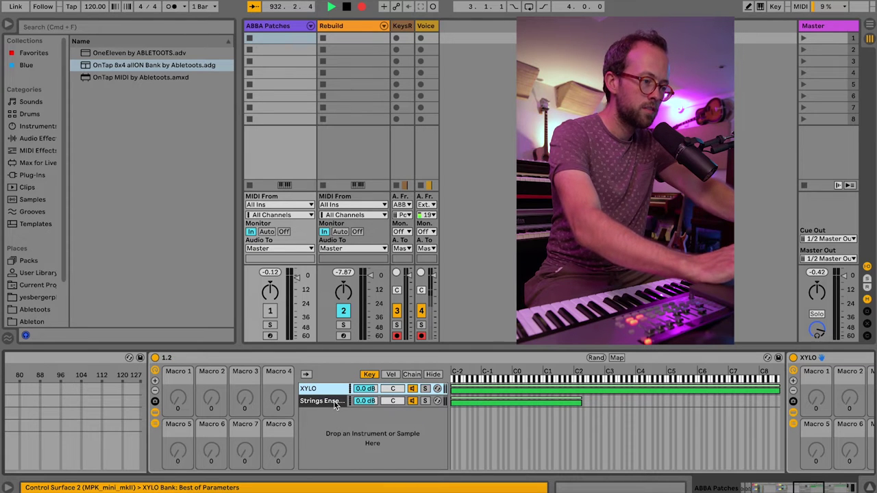
shift+click(335, 406)
click(324, 403)
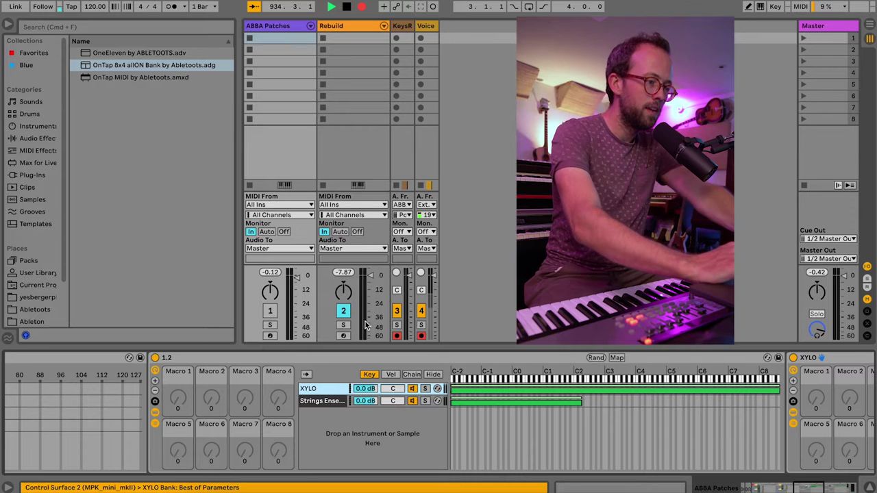
Return to the Rebuild track's devices.
right_click(462, 389)
click(426, 434)
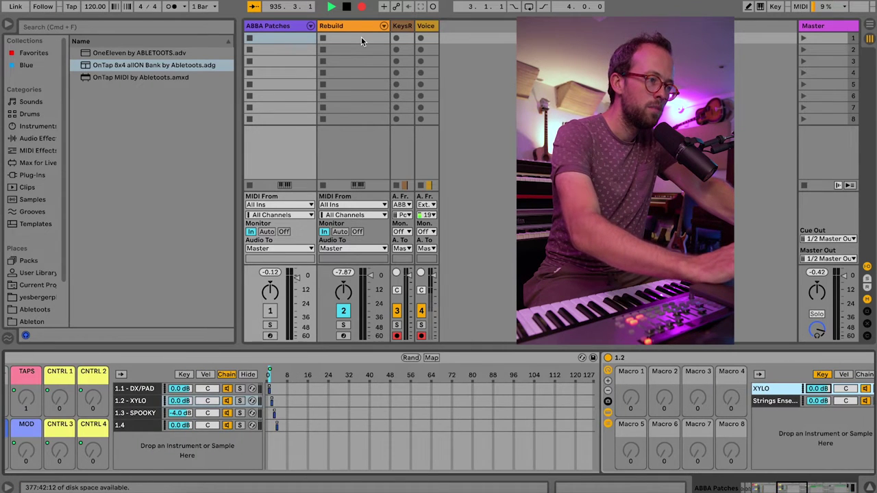
click(349, 29)
scroll(279, 400, up, 10)
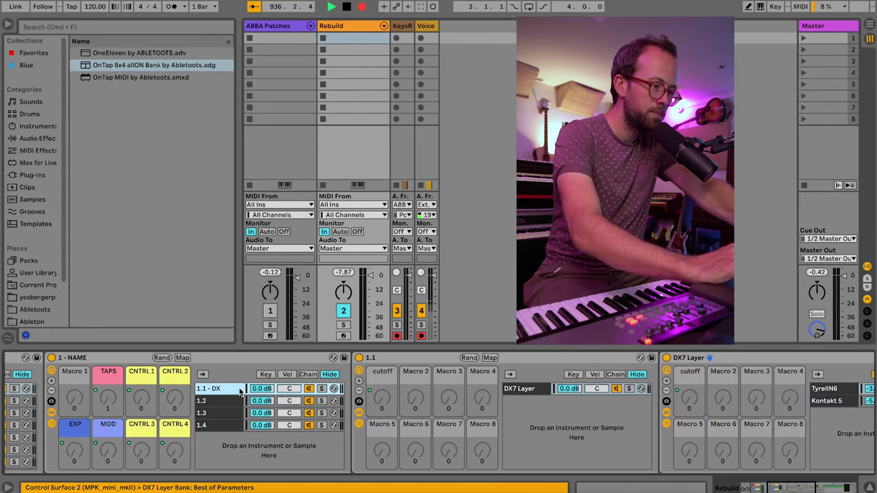
Paste the XYLO instrument into Rebuild's empty chain 1.2, briefly toggling the chain zone editor.
click(224, 400)
right_click(542, 409)
click(555, 415)
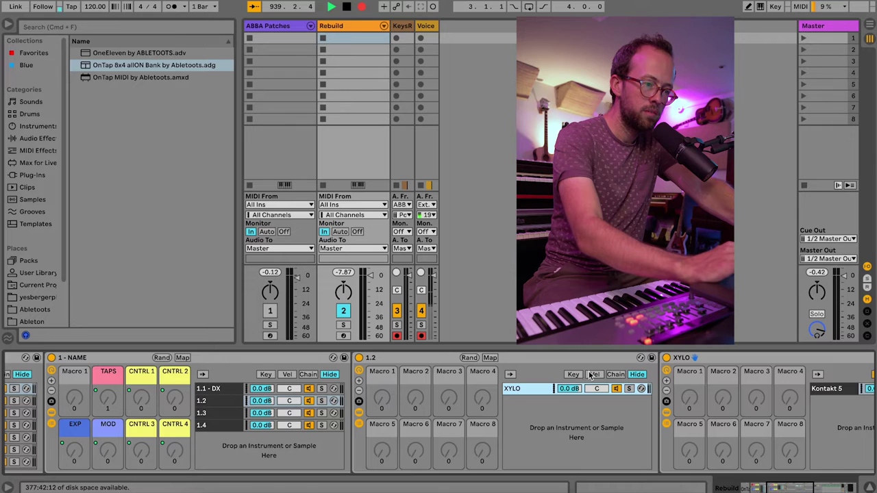
click(614, 375)
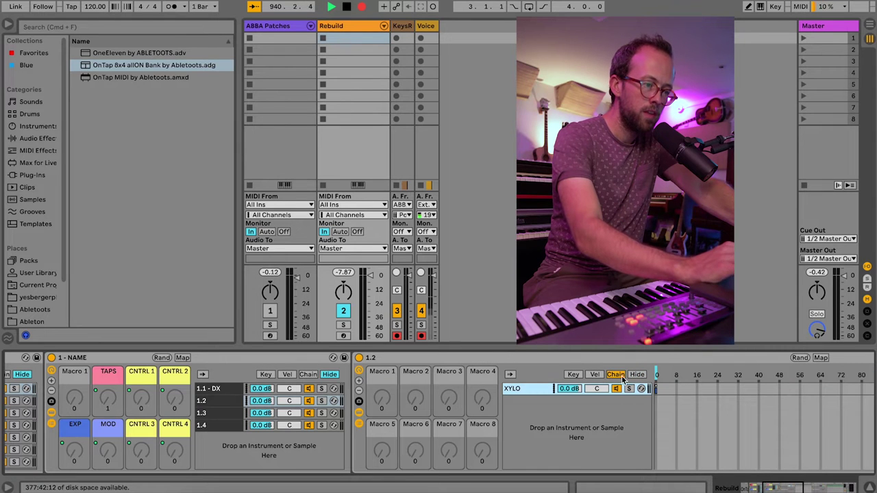
click(621, 377)
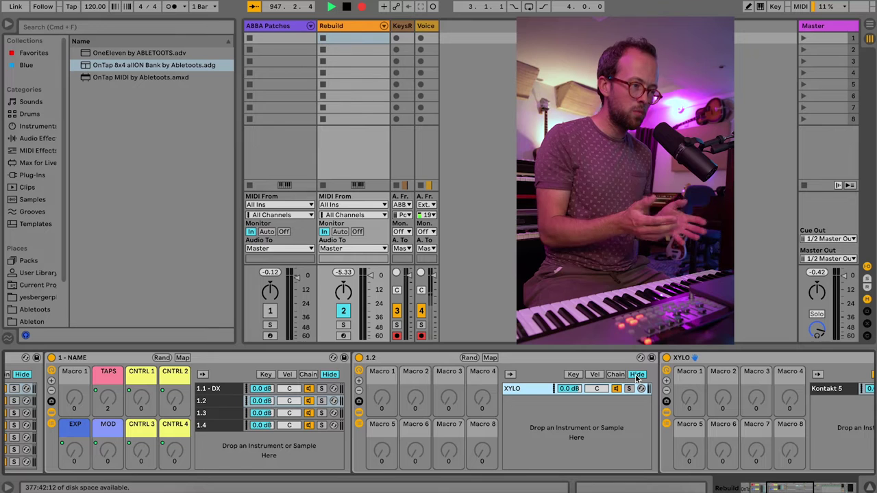
click(228, 397)
Name chain 1.2 '1.2 - XYLO' and scroll through the racks to review them.
text(1.2 -)
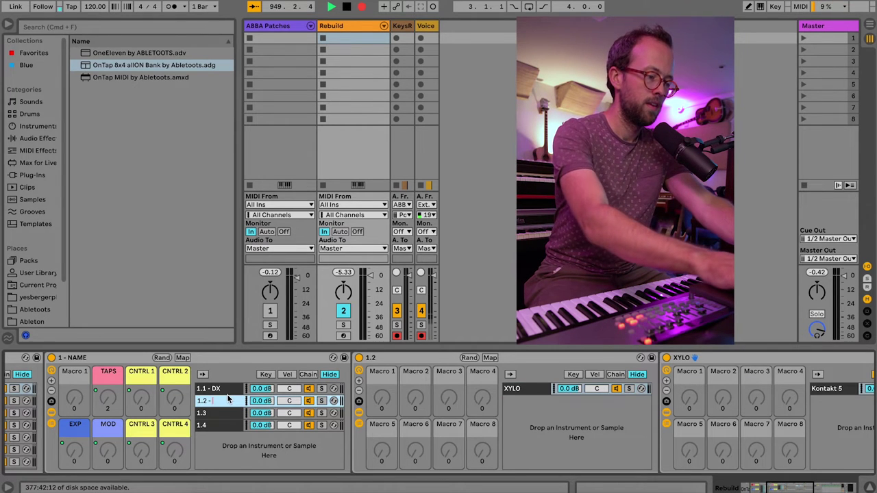
text( XYLO)
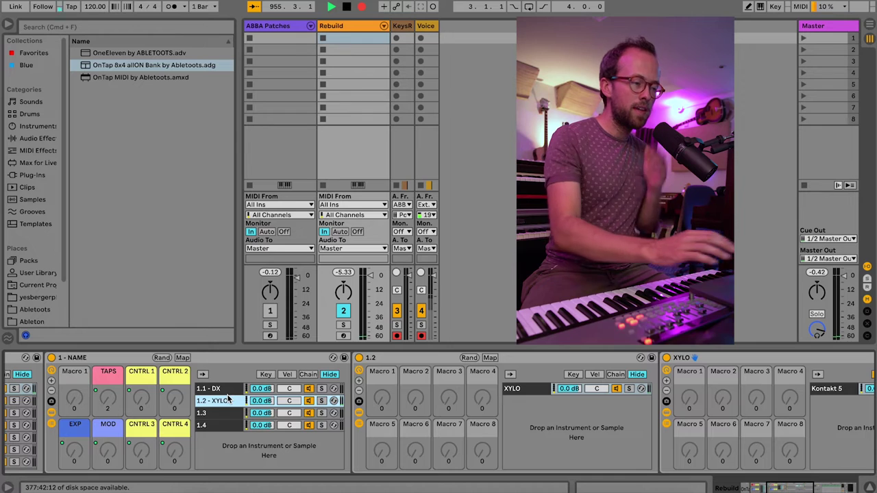
scroll(230, 411, left, 10)
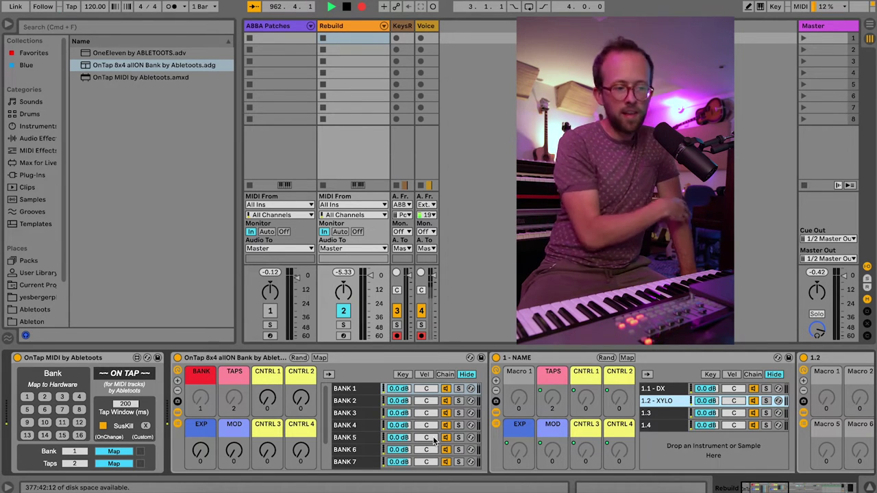
scroll(542, 434, right, 5)
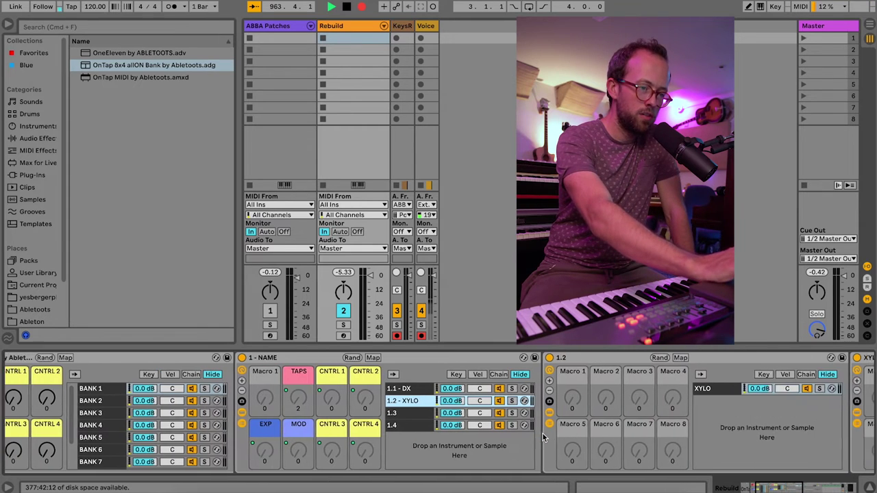
scroll(543, 434, right, 3)
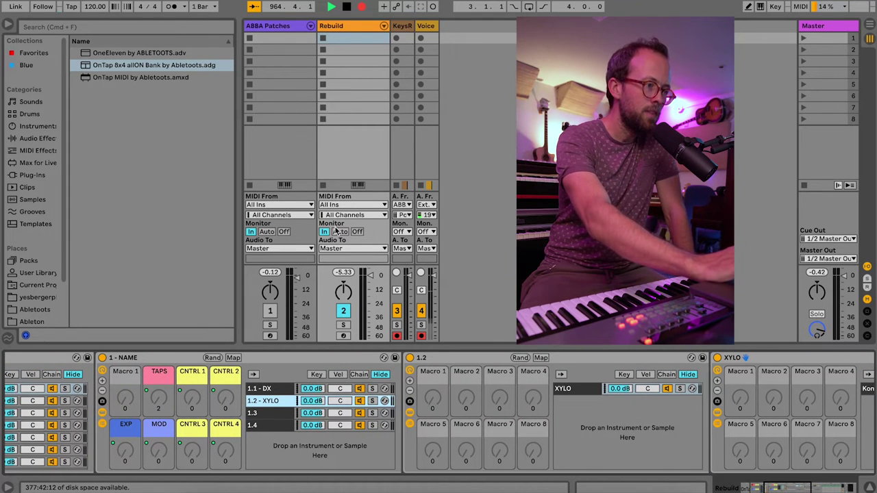
Select the TyrellN6 device in ABBA Patches' 1.3 - SPOOKY chain for copying.
click(268, 26)
scroll(276, 433, left, 10)
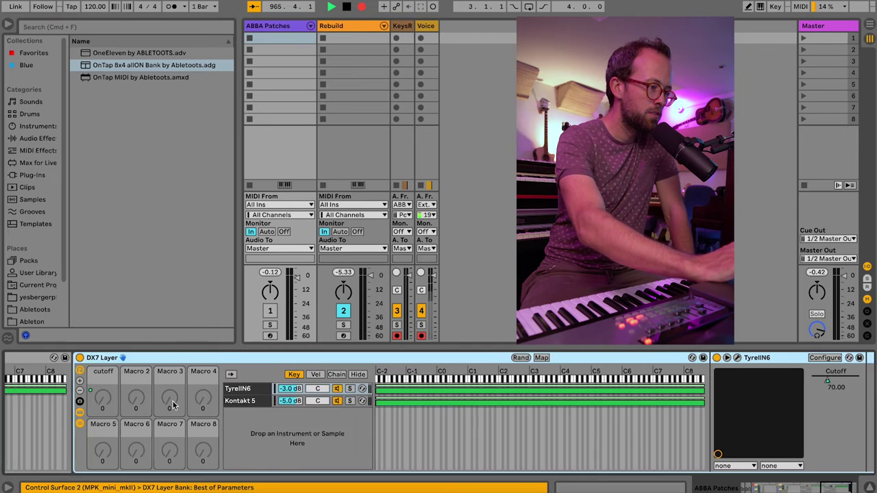
click(179, 412)
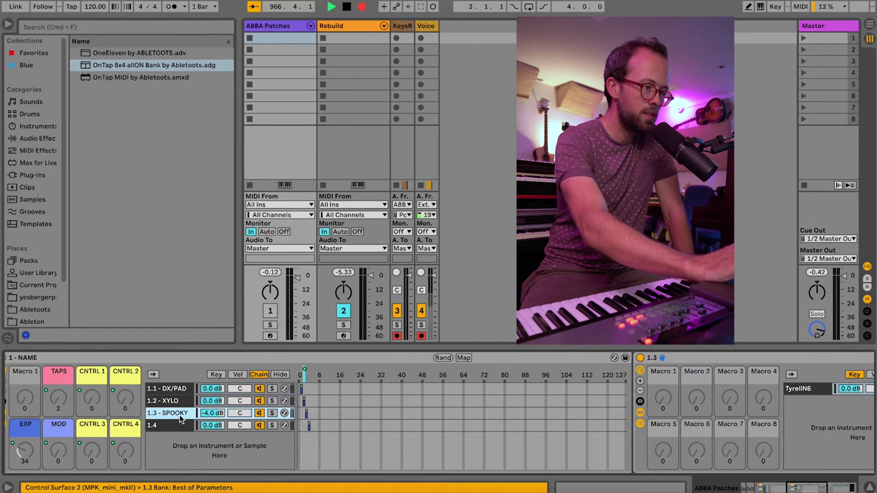
click(513, 392)
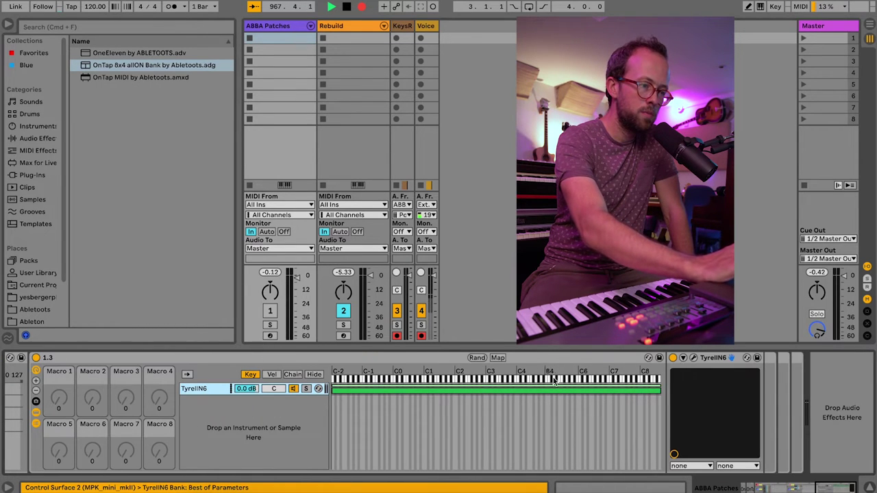
click(714, 359)
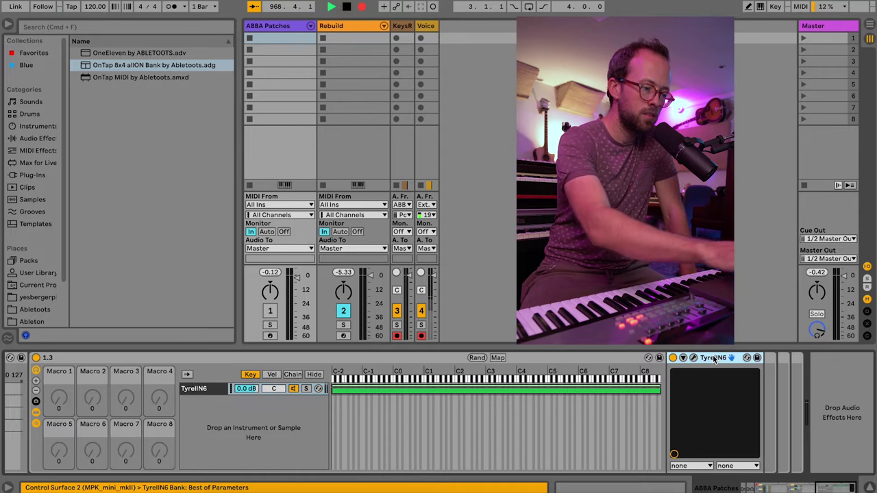
Paste TyrellN6 into the Rebuild rack's empty 1.3 chain, then show bank 2's chains.
click(341, 25)
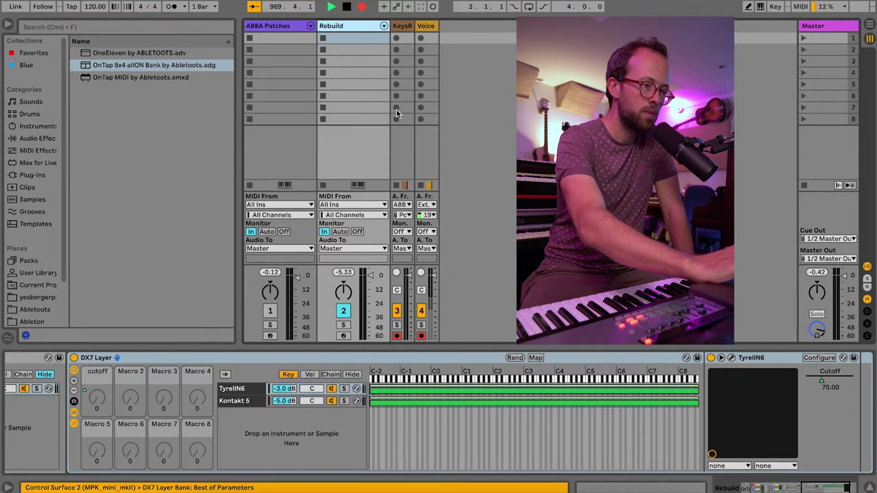
click(412, 406)
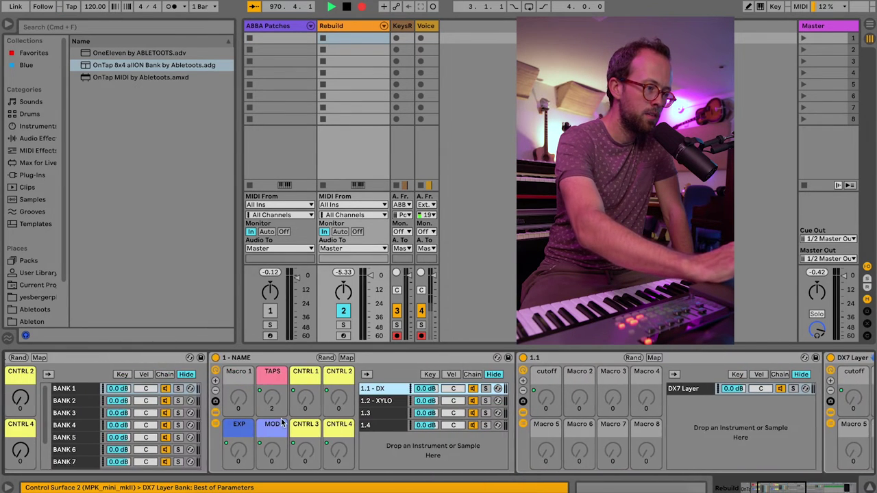
click(384, 413)
right_click(705, 433)
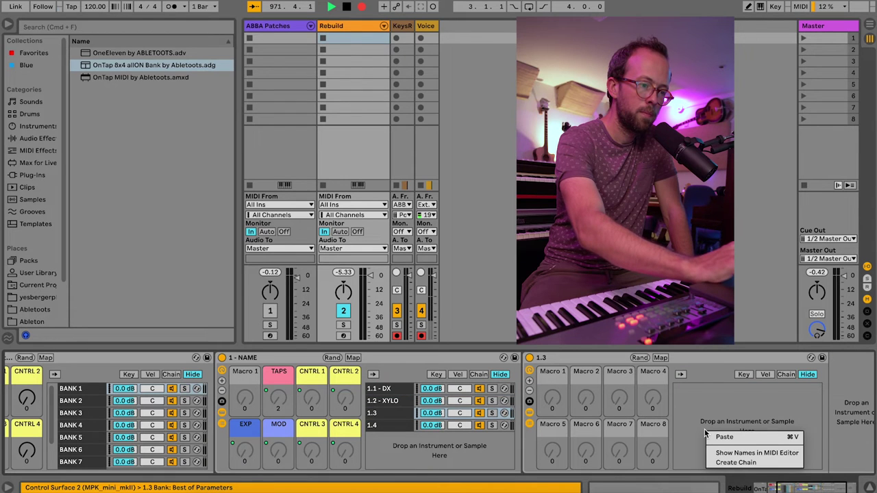
click(725, 437)
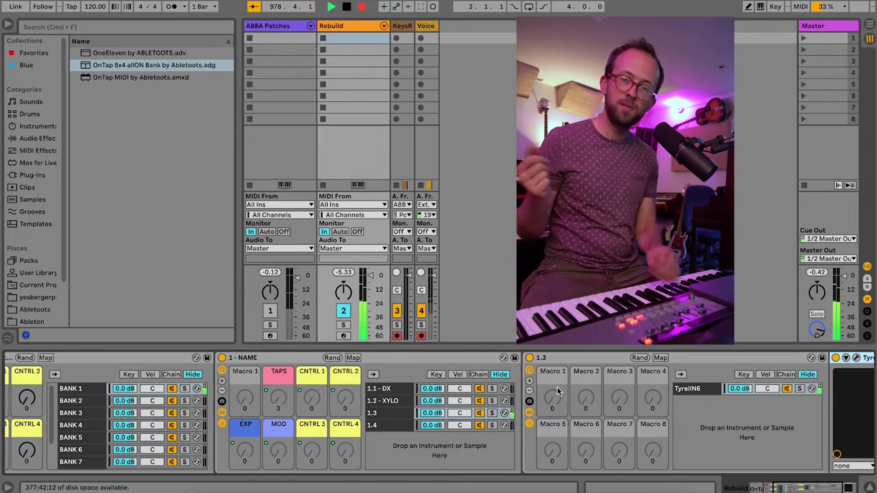
scroll(374, 396, up, 5)
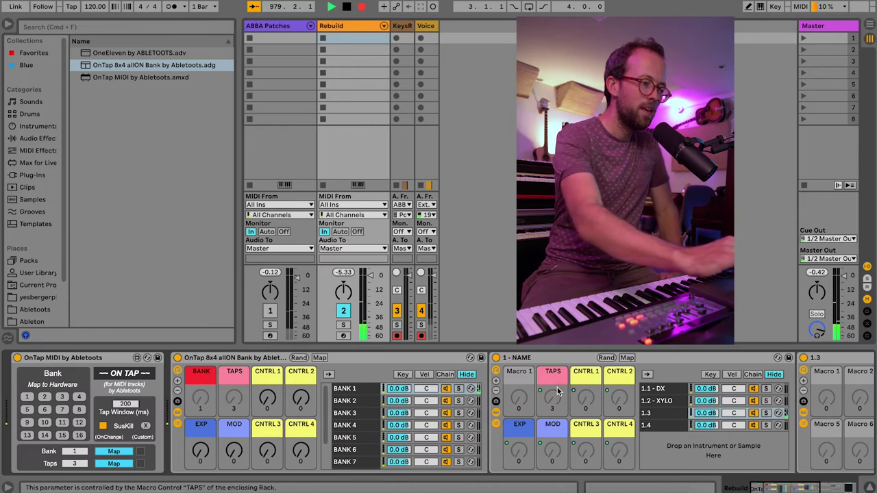
click(365, 404)
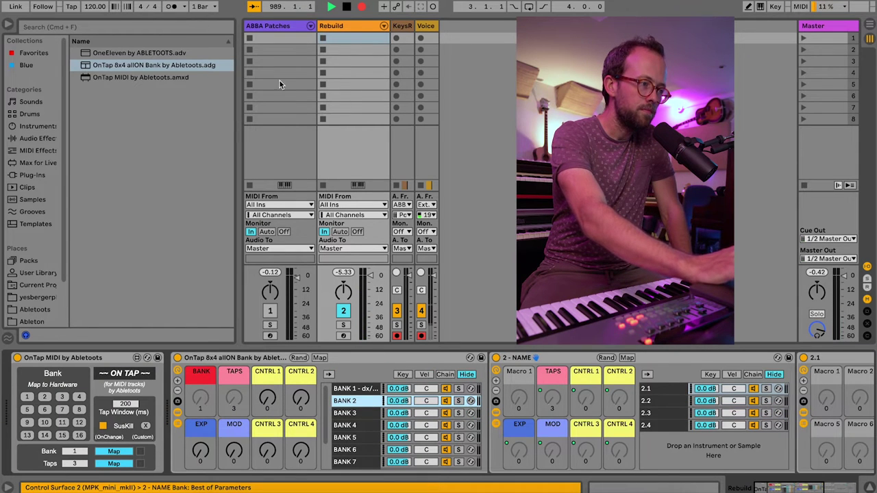
On ABBA Patches, open 2 - STRINGS, then 2.1 - STRINGS, and select its nested Instrument Rack.
key(Left)
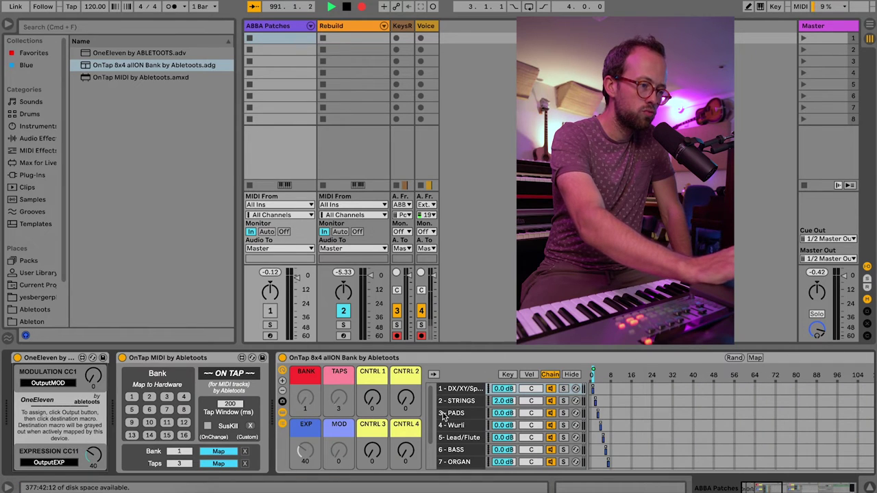
click(463, 402)
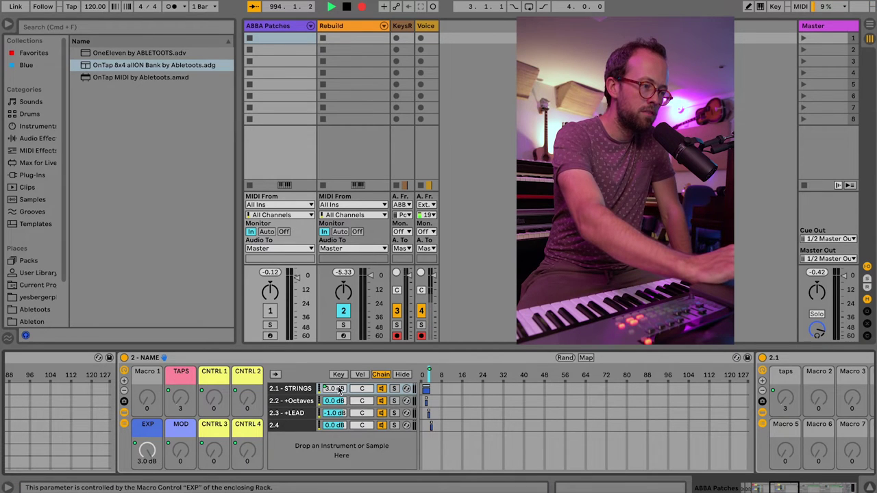
click(300, 389)
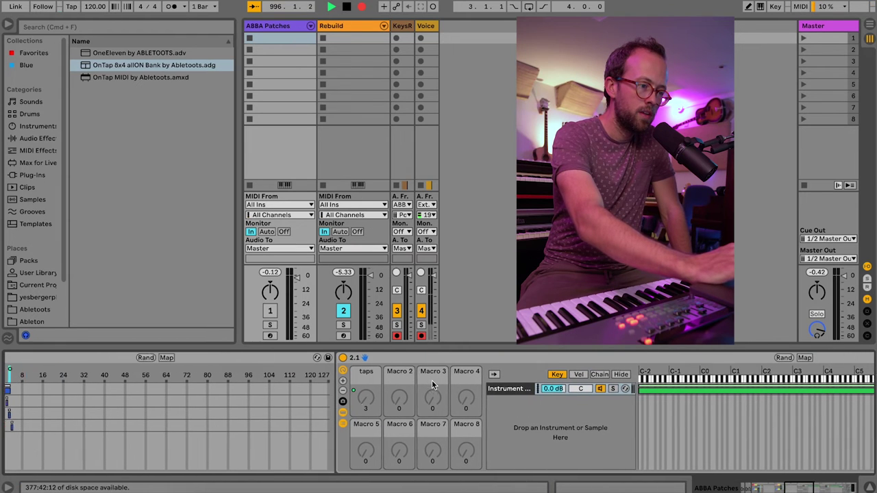
click(497, 387)
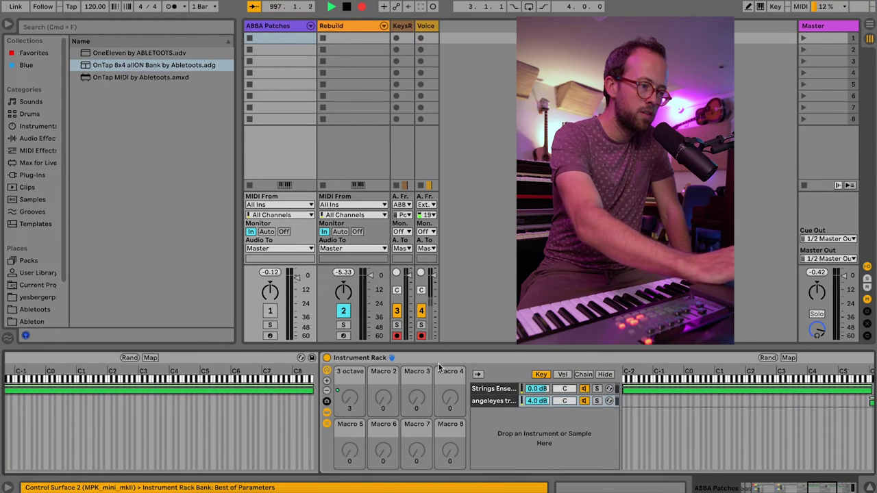
click(434, 359)
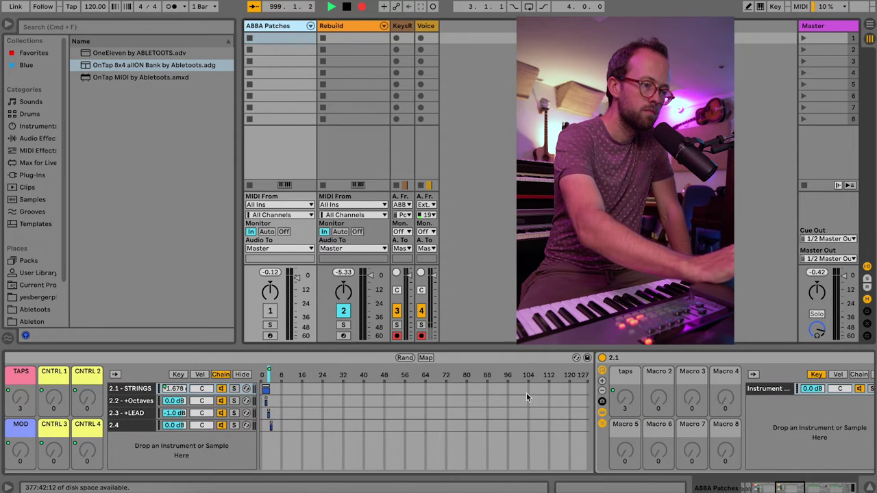
scroll(526, 397, left, 6)
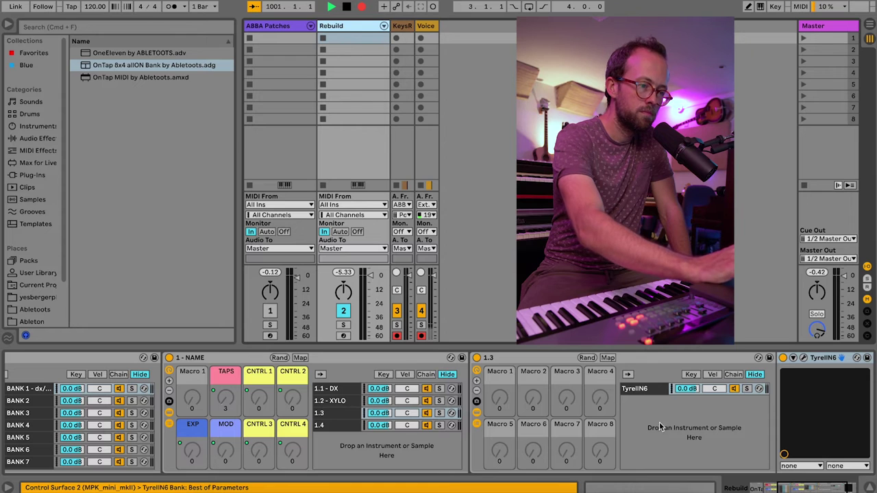
Paste the strings Instrument Rack into Rebuild's bank 2 chain 2.1 and add OneEleven at the track's start.
scroll(258, 389, left, 5)
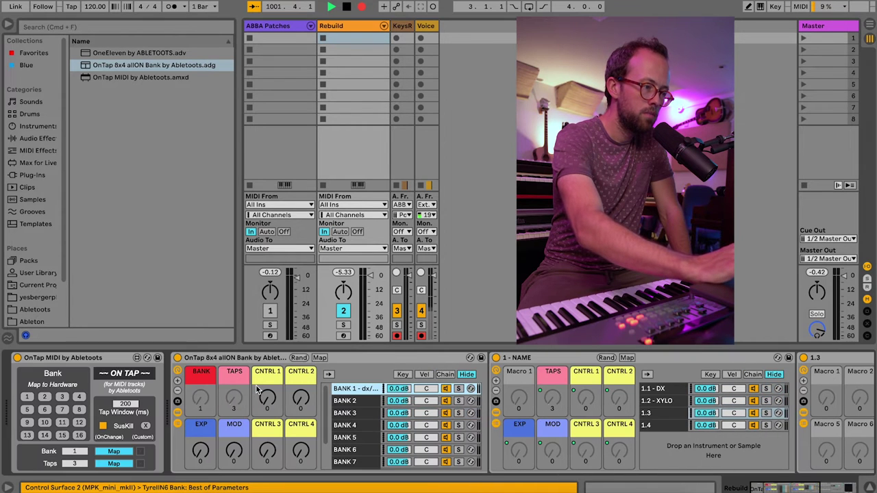
click(345, 404)
click(646, 390)
right_click(605, 396)
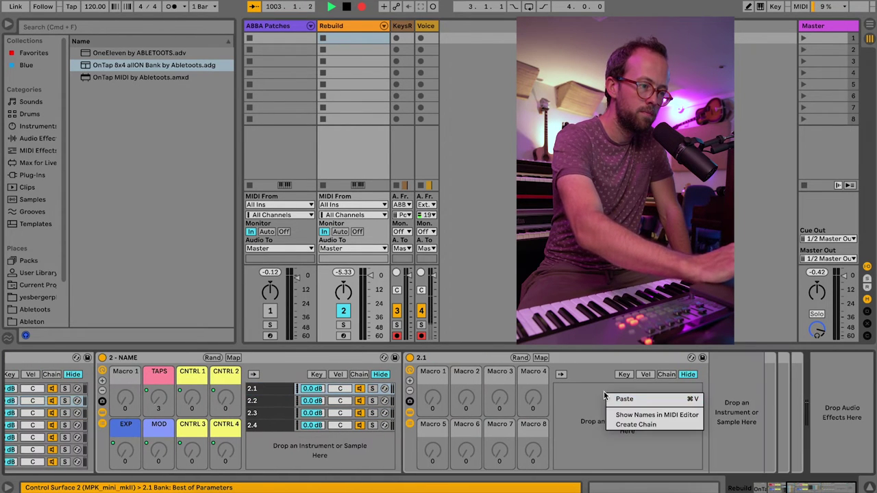
click(630, 425)
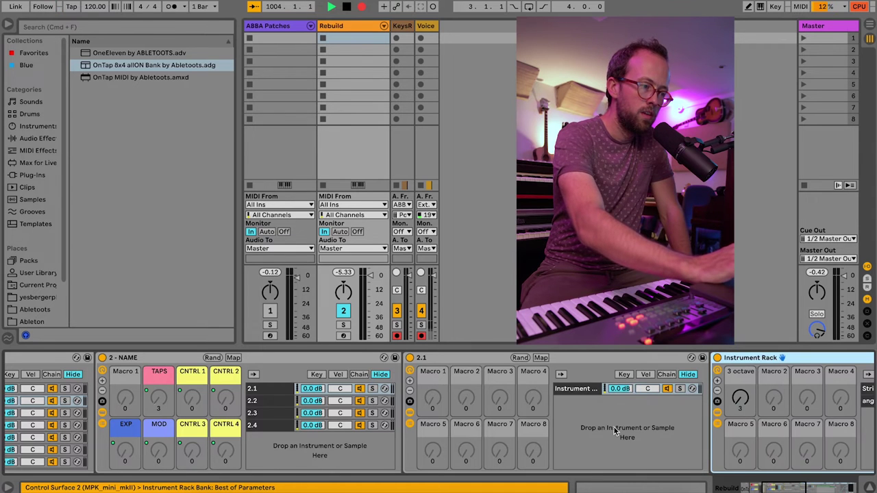
scroll(448, 434, left, 5)
drag(111, 55, 60, 408)
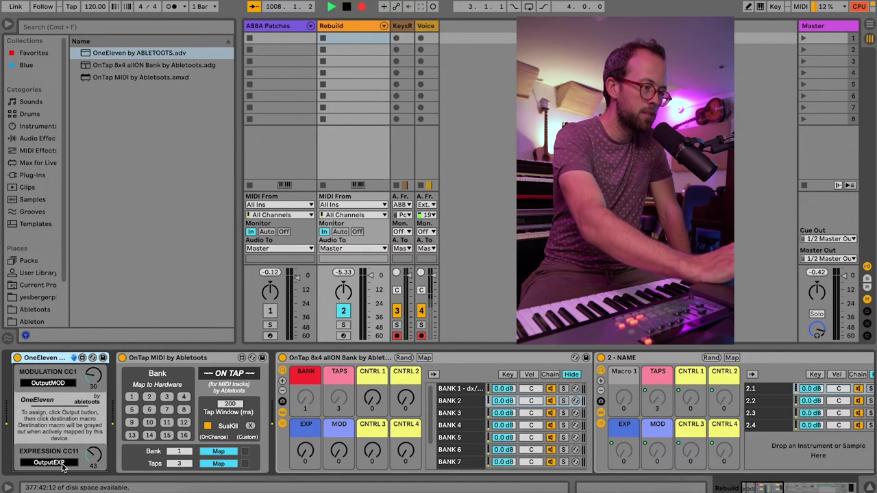
Link OneEleven's expression output to the 8x4 rack's EXP macro.
click(61, 463)
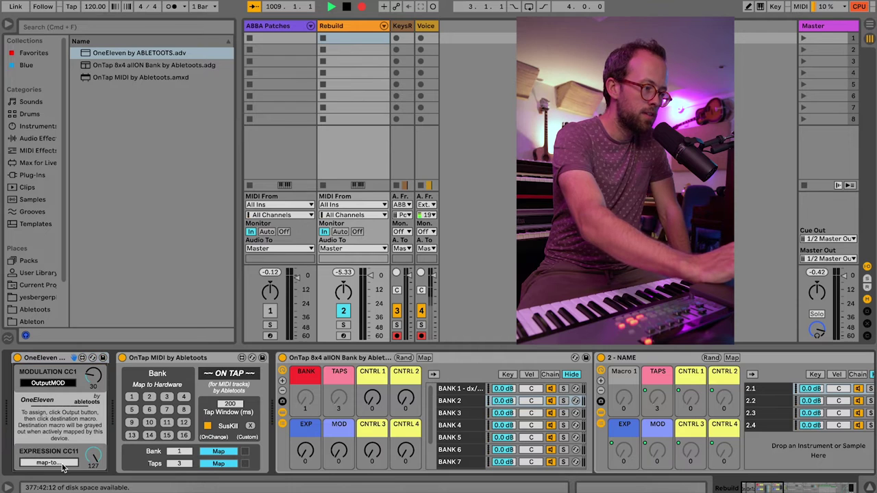
click(306, 451)
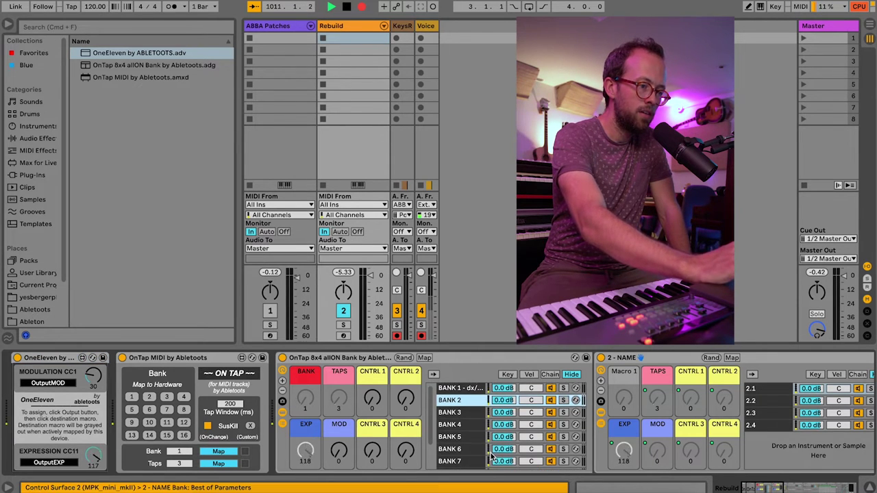
scroll(622, 446, right, 2)
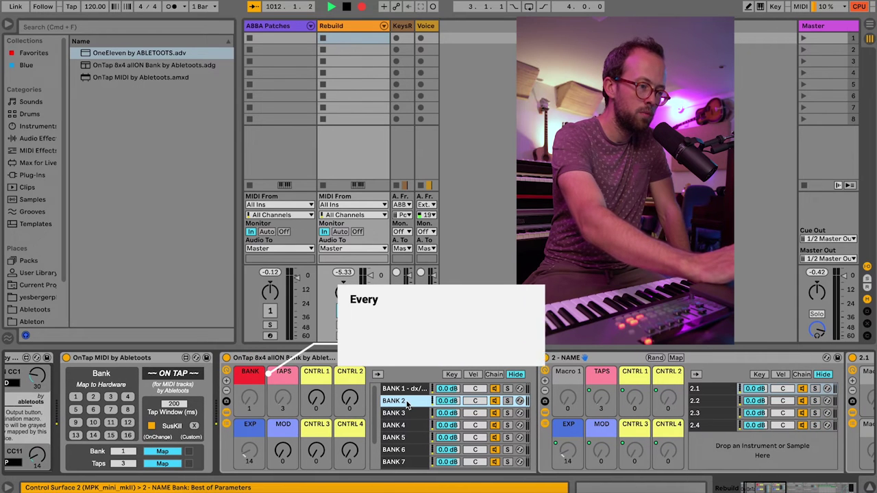
scroll(558, 409, right, 6)
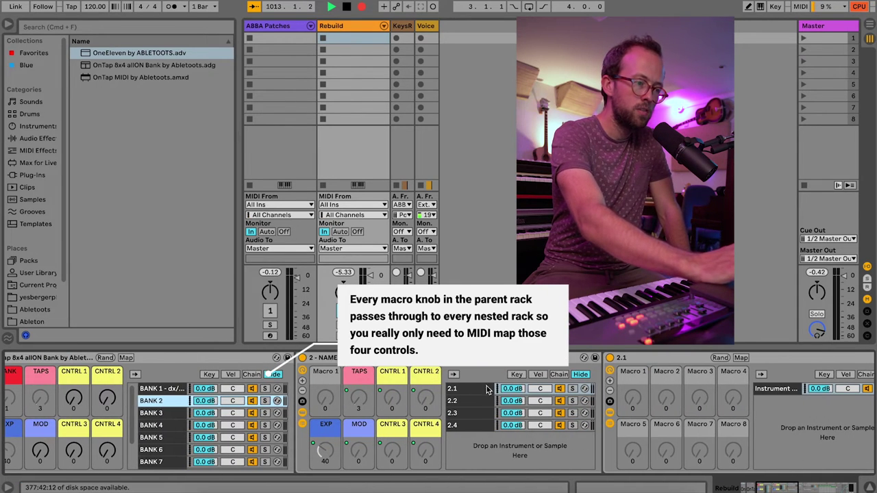
Rename chain 2.1 to '2.1 - strings'.
click(471, 389)
text(- strings)
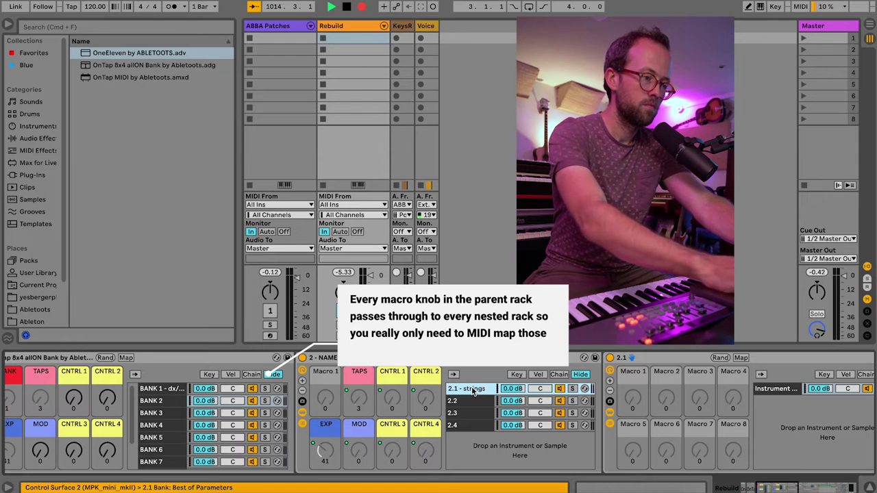
key(Return)
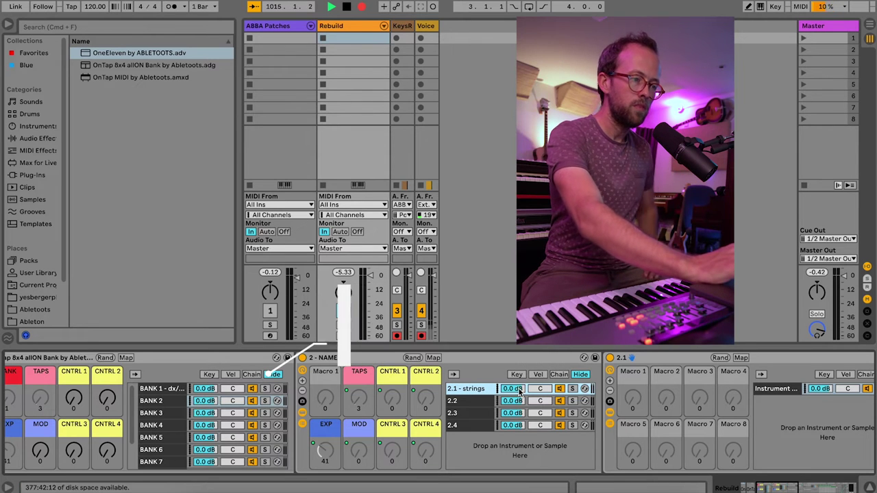
scroll(644, 404, right, 1)
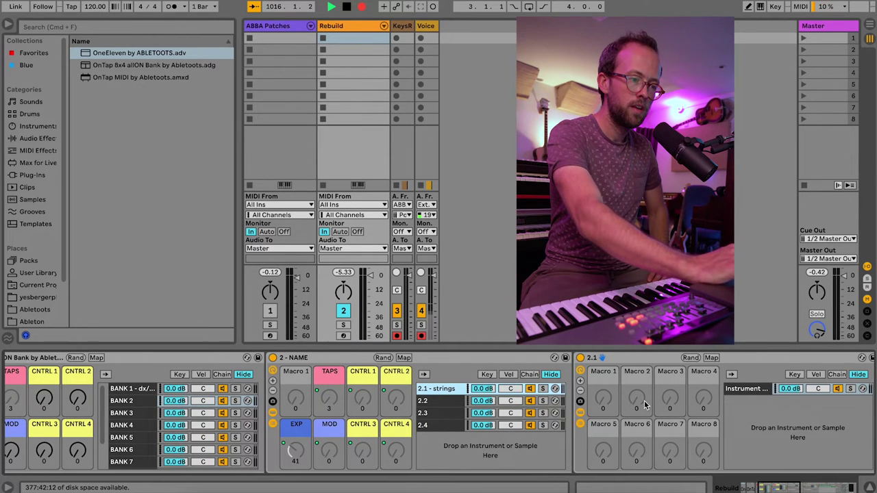
Map the 2.1 - strings chain volume to the EXP macro (Macro 5).
right_click(481, 389)
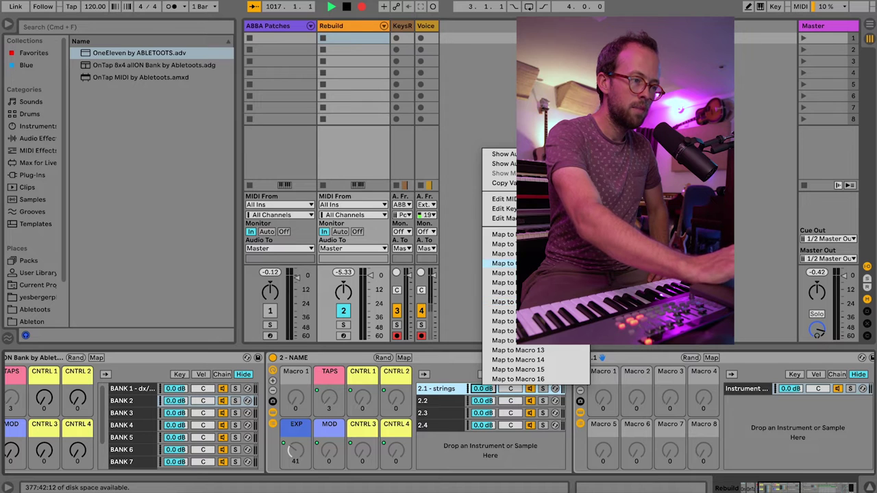
click(521, 273)
scroll(534, 409, left, 3)
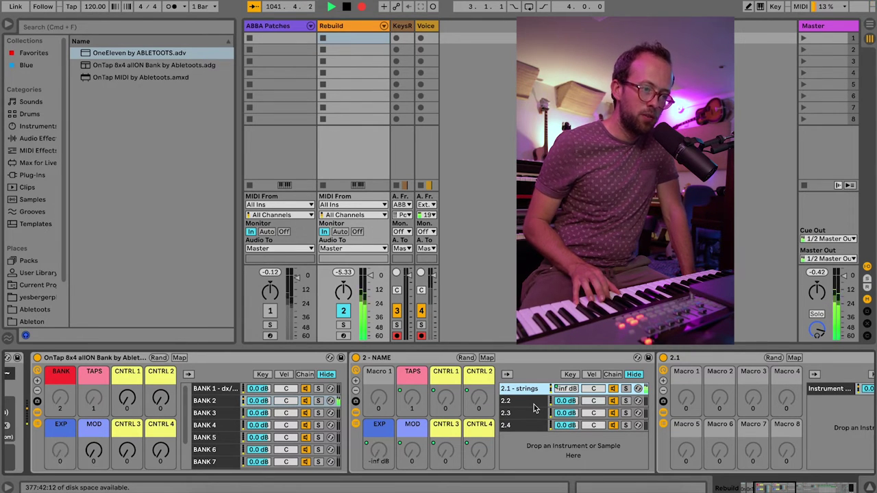
Set the EXP volume mapping range to a -30 dB minimum and 3 dB maximum.
right_click(567, 389)
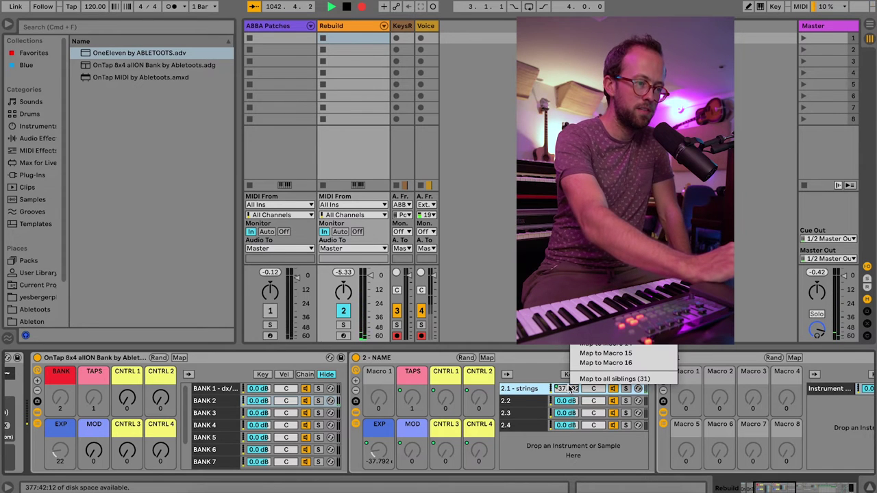
click(486, 358)
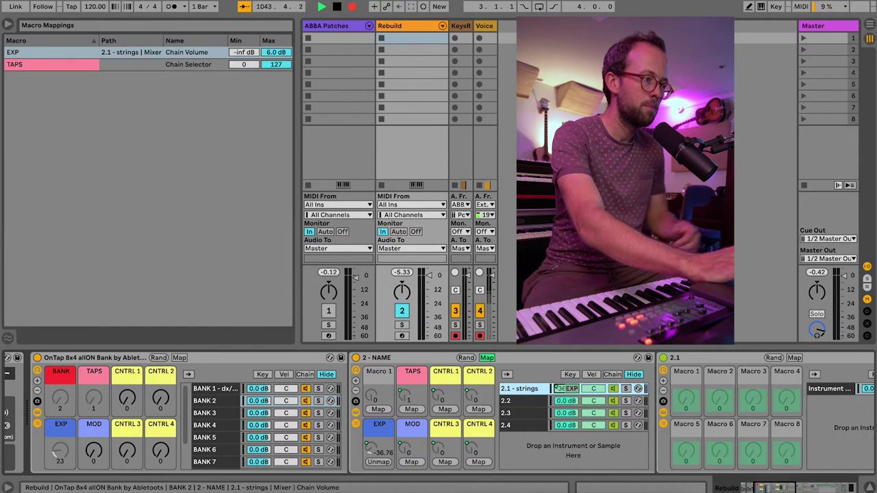
click(244, 53)
text(-30)
key(Return)
click(273, 53)
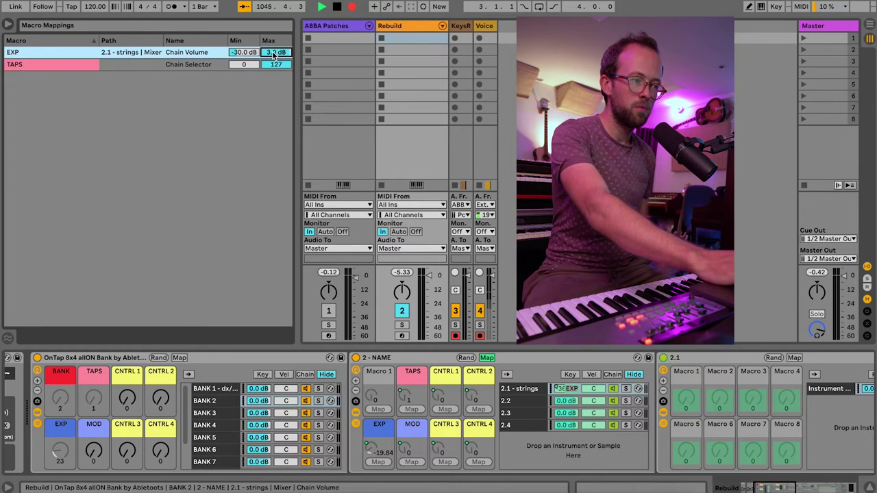
key(ctrl+m)
key(ctrl+m)
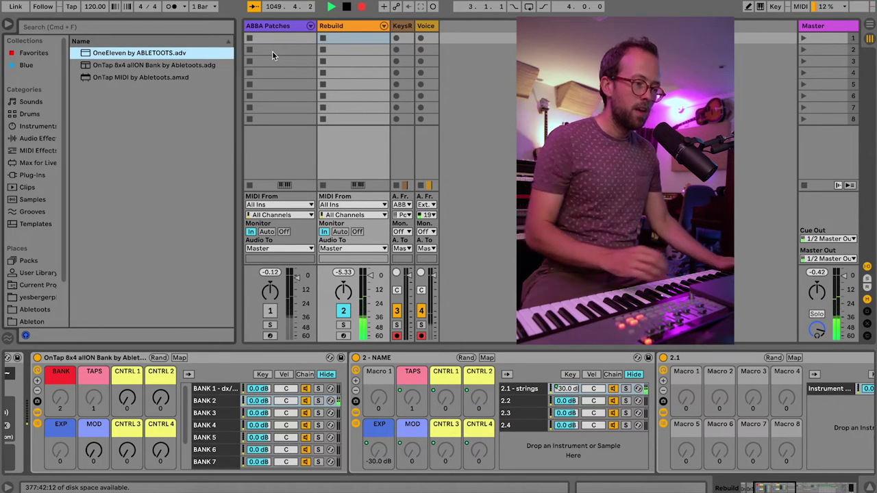
Scroll the device view left to bring the OnTap rack back into view.
scroll(311, 397, left, 3)
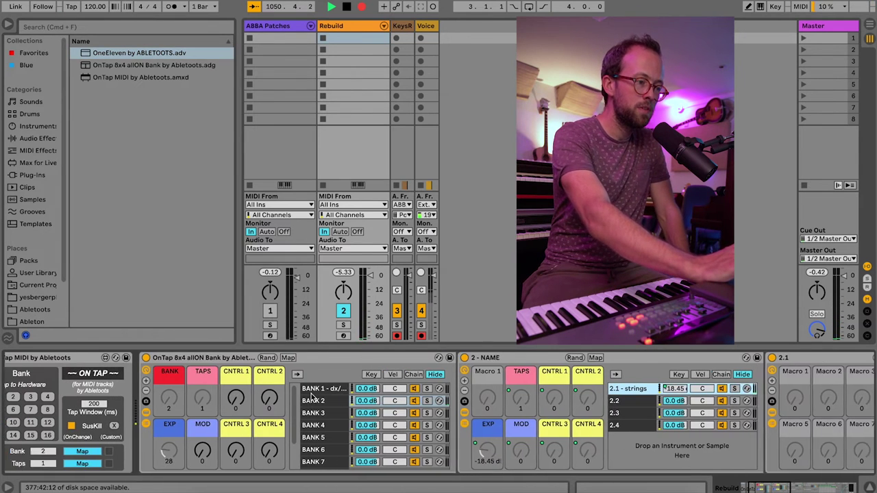
scroll(312, 399, left, 3)
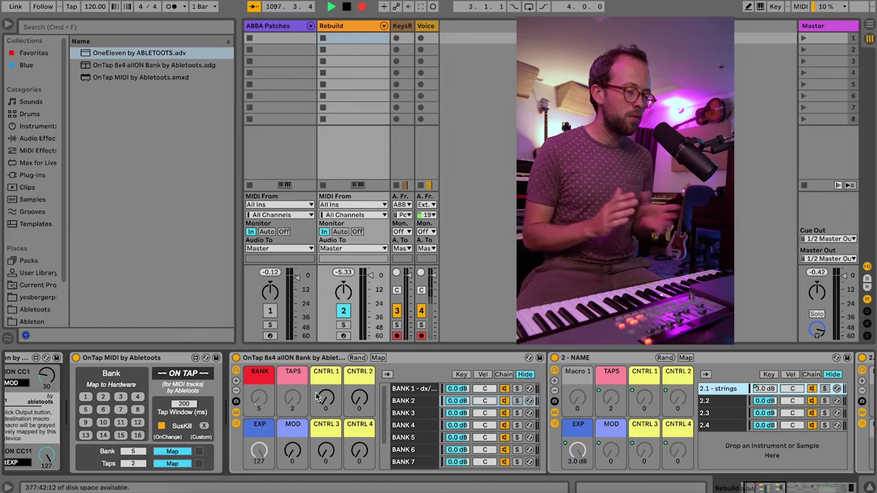
scroll(277, 420, left, 2)
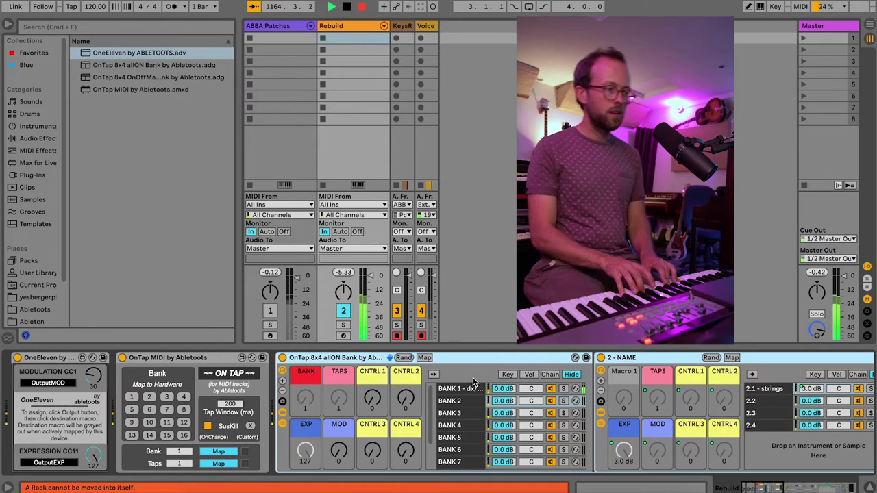
Switch OnTap MIDI's SusKill off, back on, and off again, leaving it off.
click(207, 425)
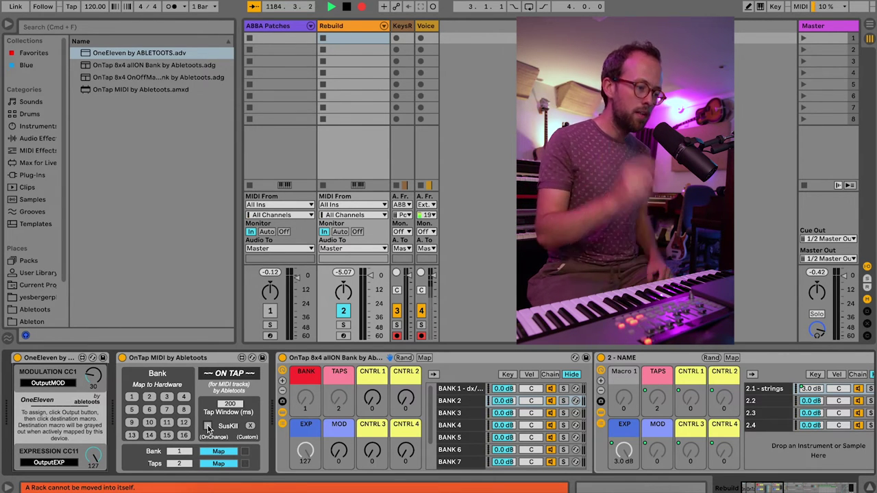
click(208, 426)
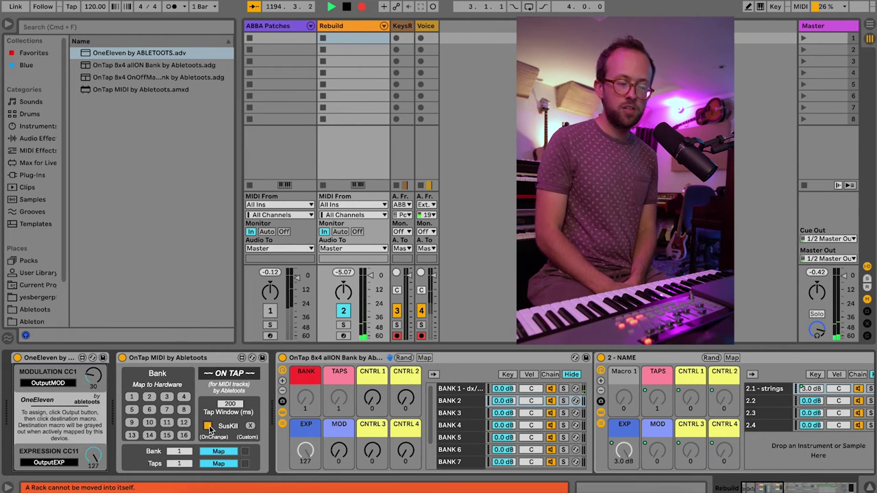
click(209, 426)
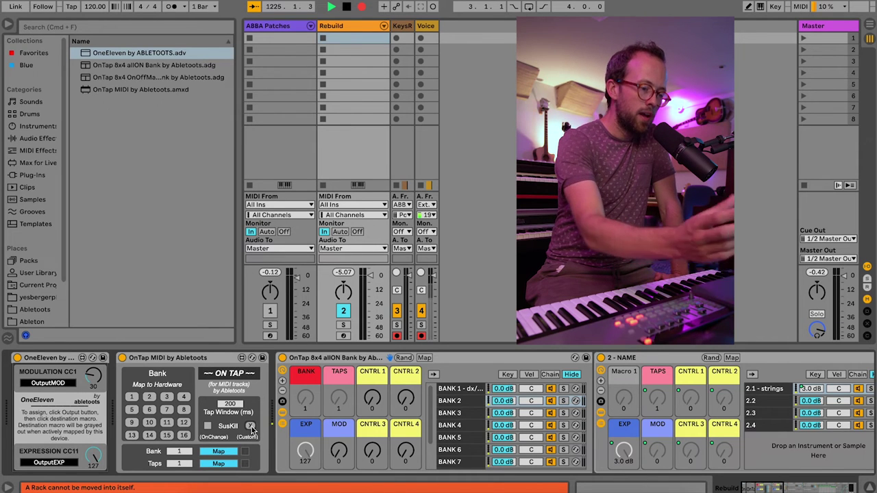
In MIDI Map mode, link OnTap MIDI's Custom X kill switch to controller CC 54.
key(ctrl+m)
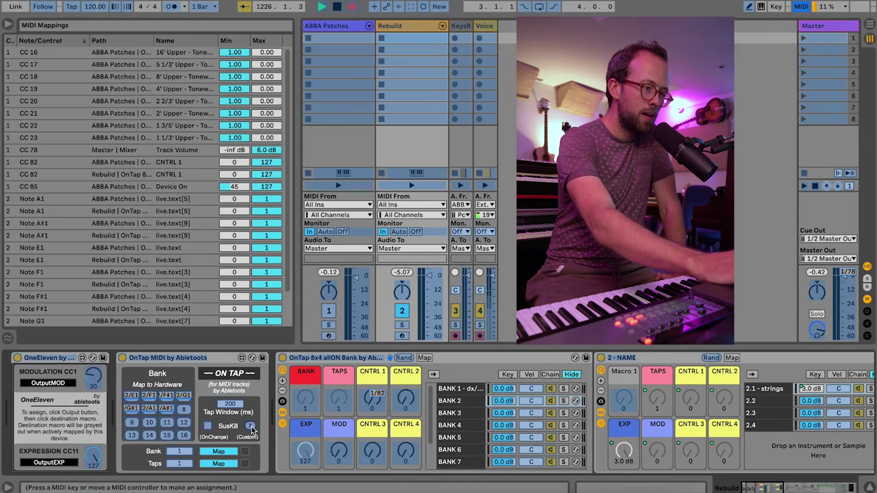
click(283, 360)
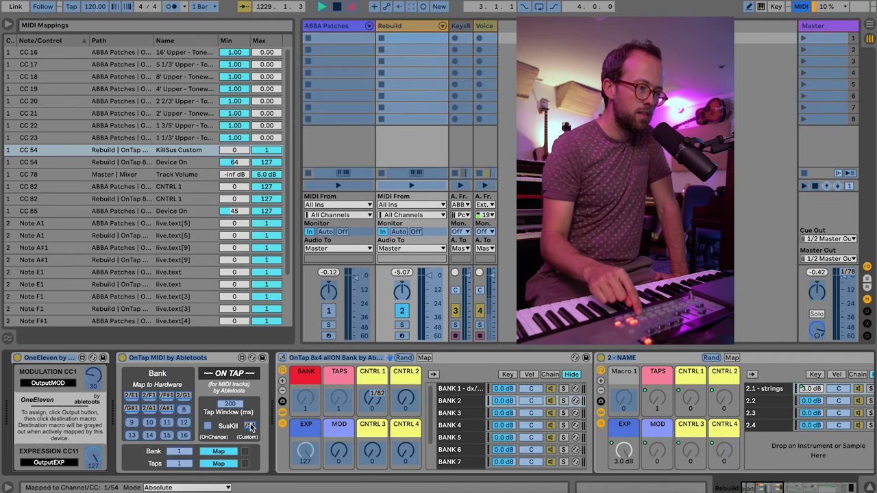
key(ctrl+m)
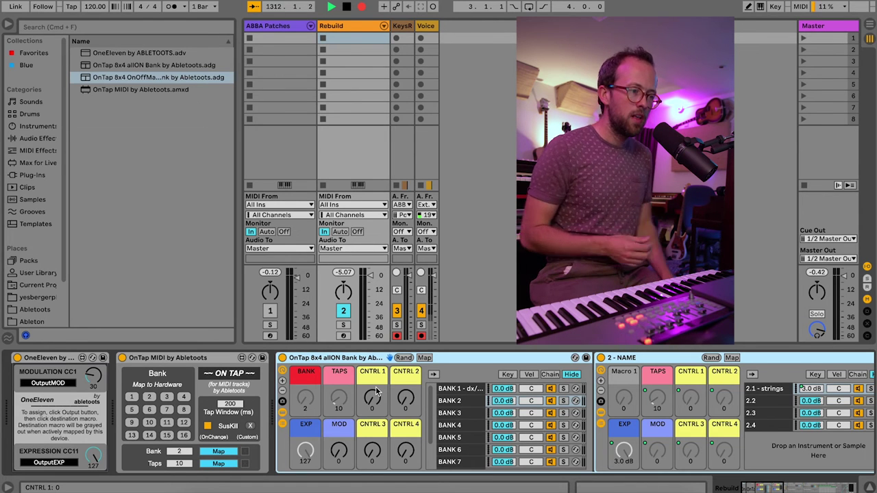
Drop the OnTap 8x4 OnOffMaps Bank rack onto Rebuild and link its BANK macro to OnTap MIDI's Bank Map.
drag(375, 391, 189, 189)
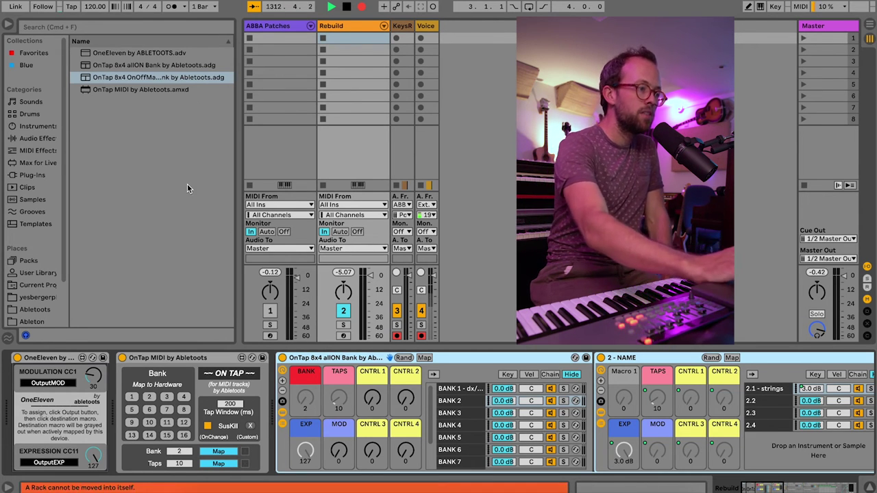
click(135, 66)
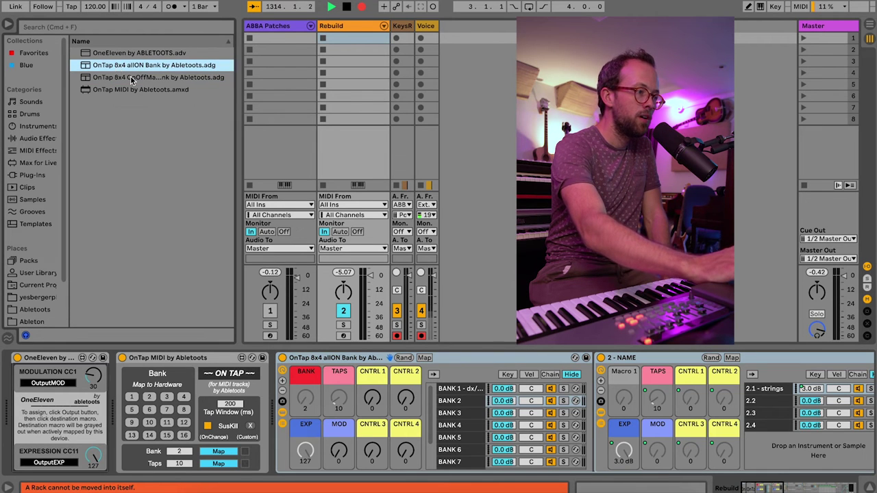
drag(131, 78, 288, 437)
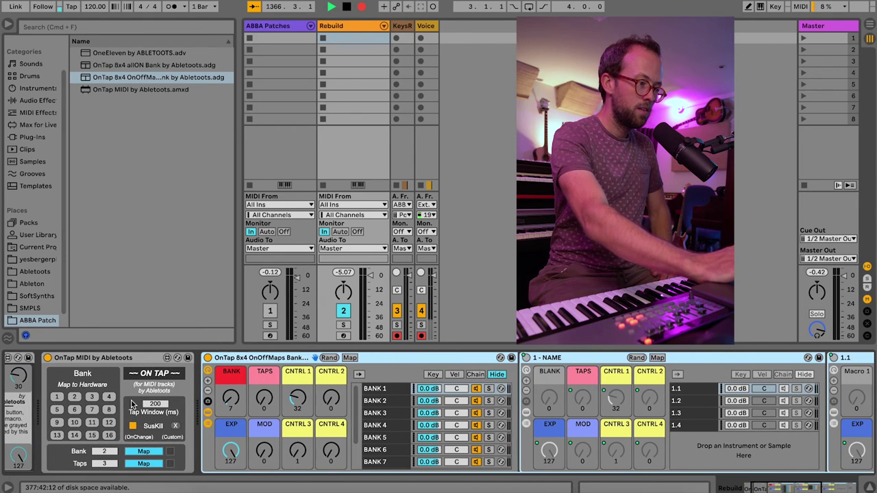
click(230, 398)
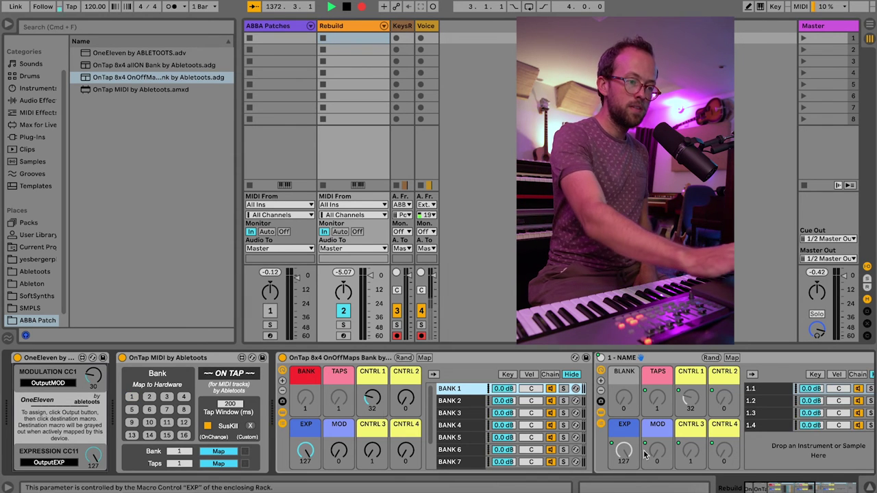
scroll(668, 459, right, 2)
scroll(668, 459, right, 7)
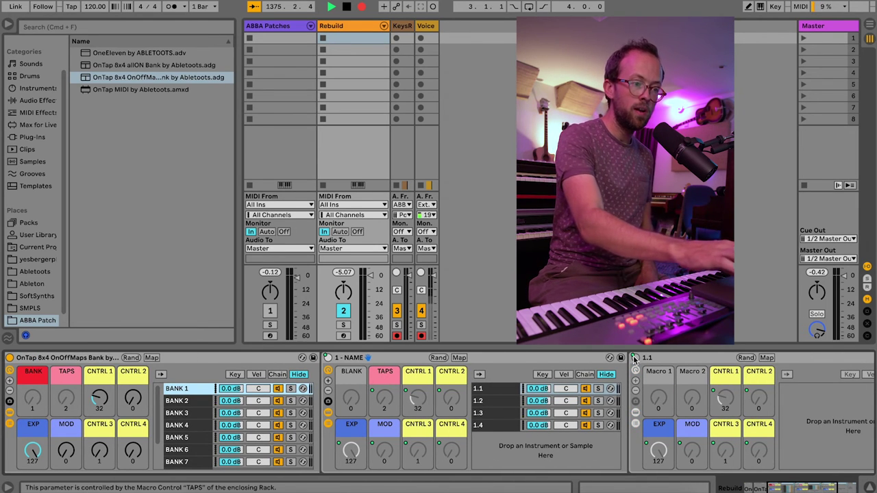
click(510, 401)
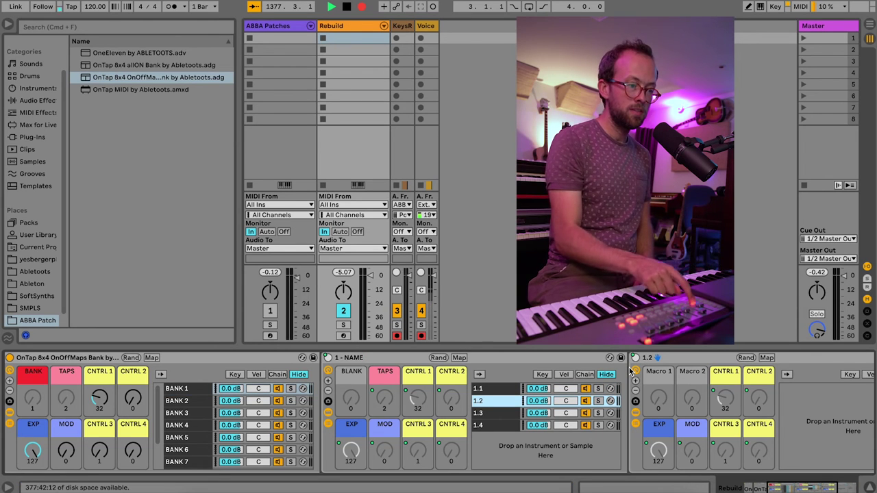
click(496, 414)
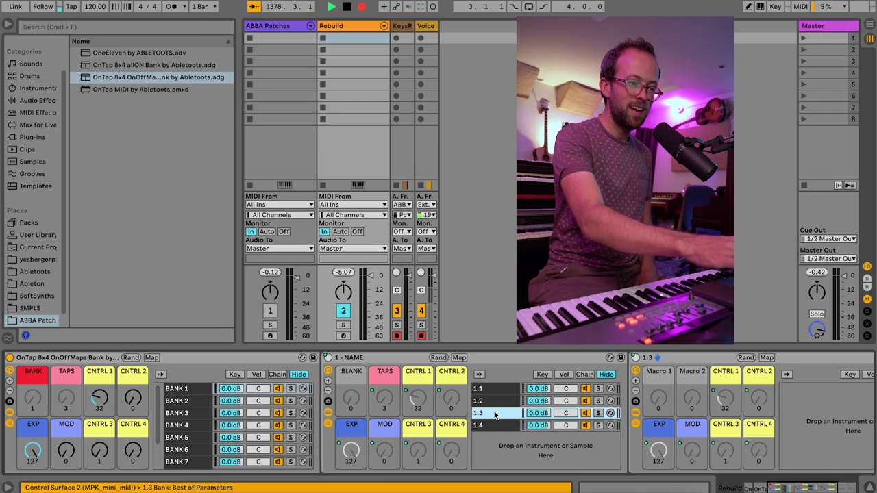
click(489, 426)
click(487, 414)
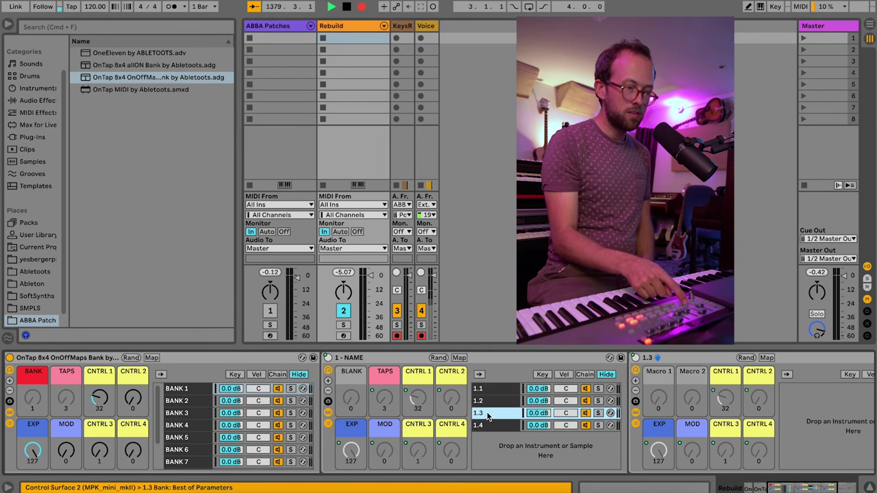
click(327, 367)
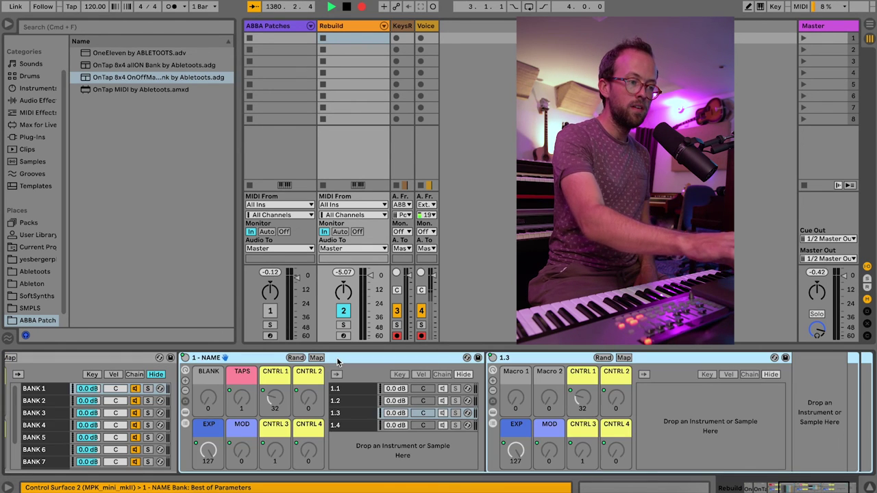
scroll(274, 379, left, 3)
click(240, 401)
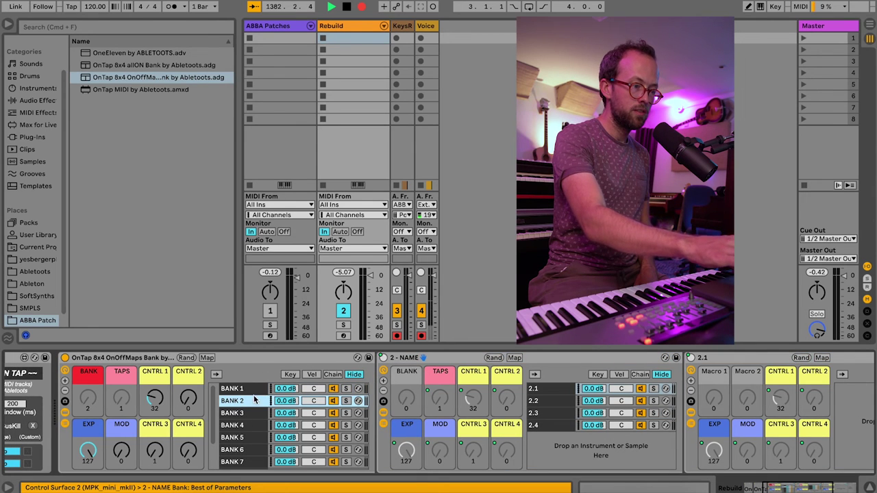
click(242, 389)
click(240, 401)
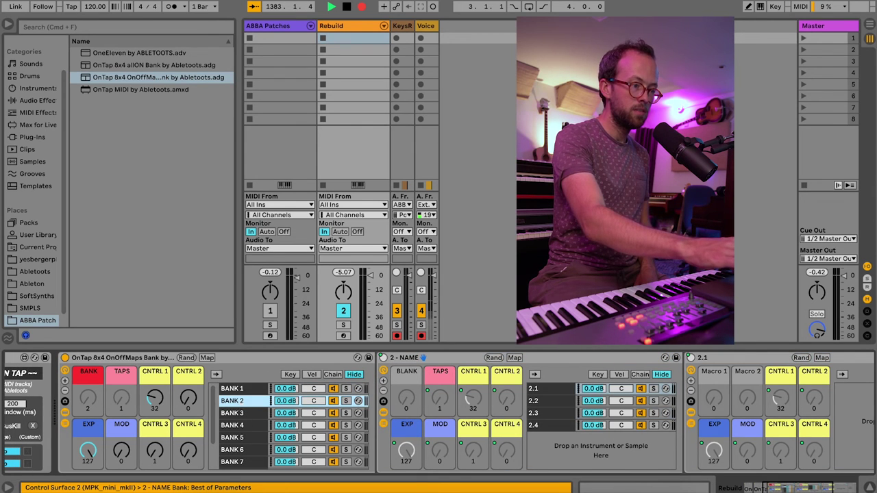
click(240, 413)
click(240, 437)
click(240, 450)
click(239, 413)
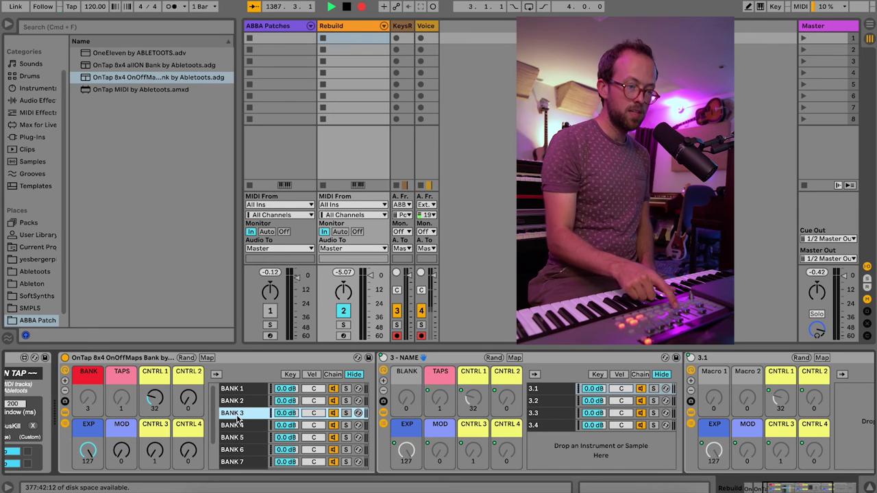
click(550, 403)
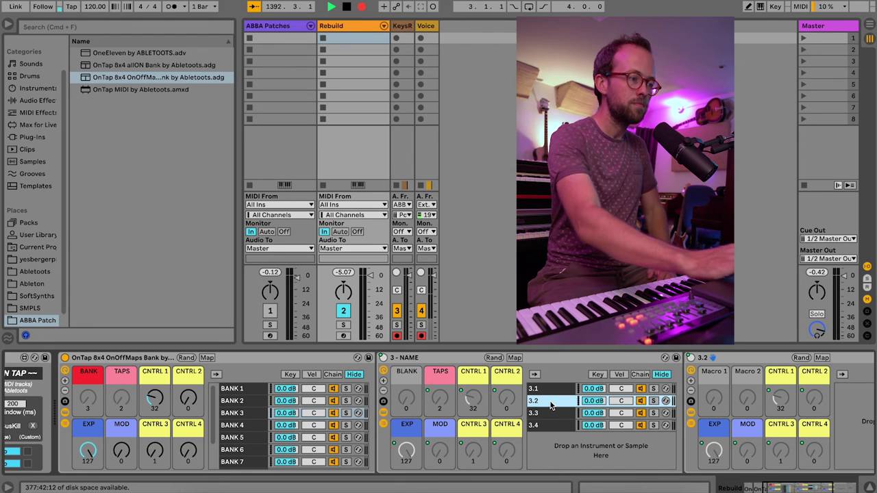
click(254, 393)
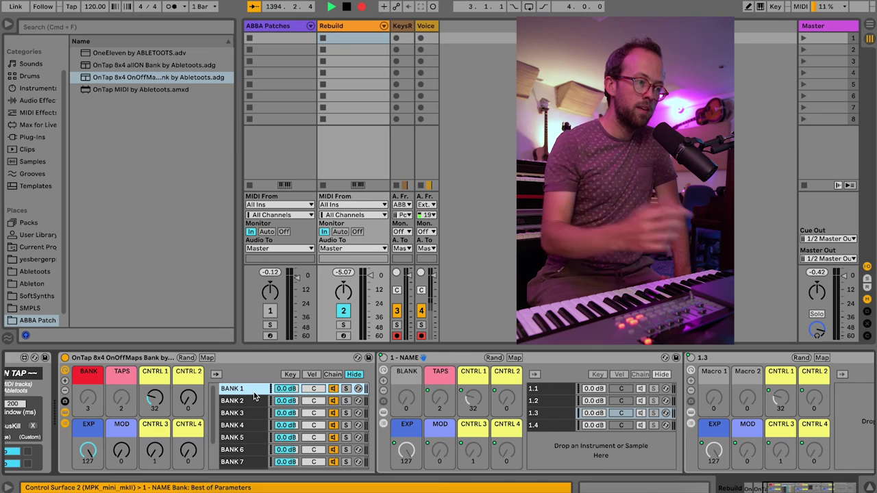
click(550, 388)
click(548, 402)
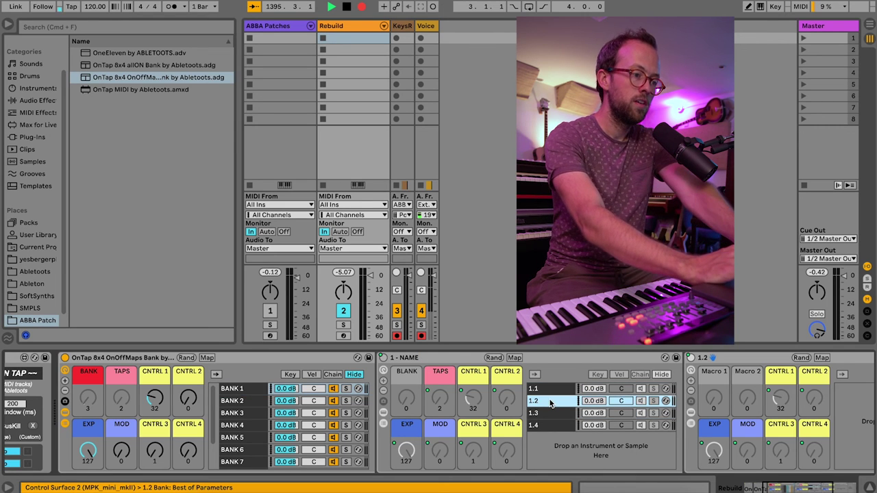
click(547, 413)
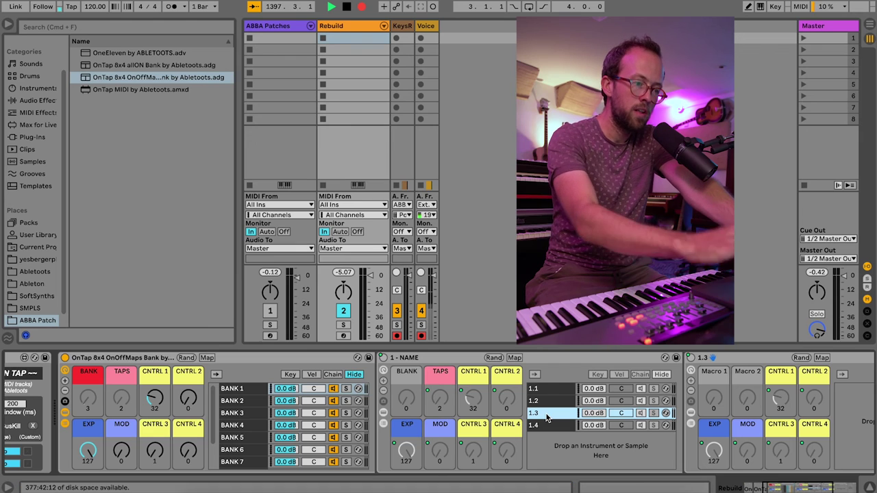
scroll(547, 418, right, 3)
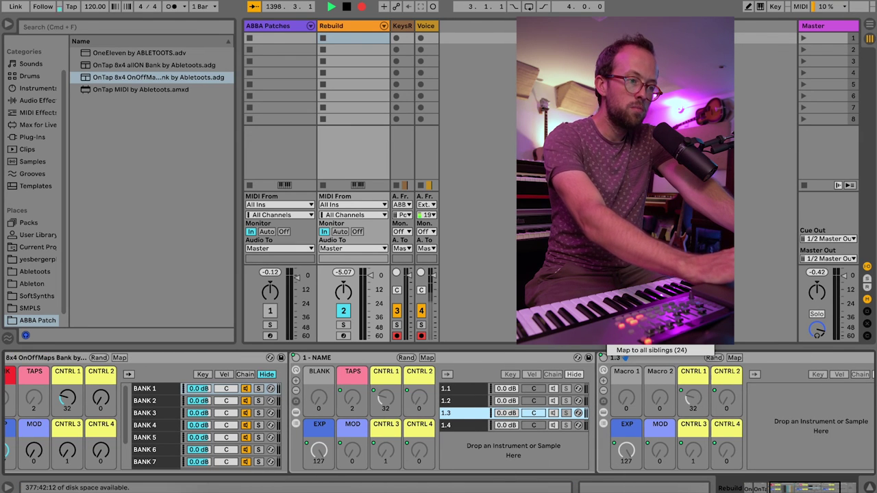
click(607, 357)
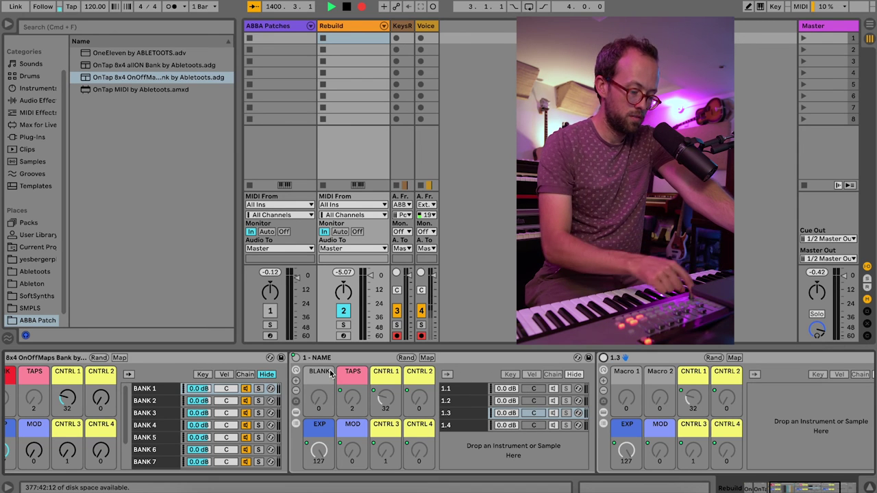
Unmap the TAPS macro from the on/off switches of chains 1.1 and 1.2.
click(484, 394)
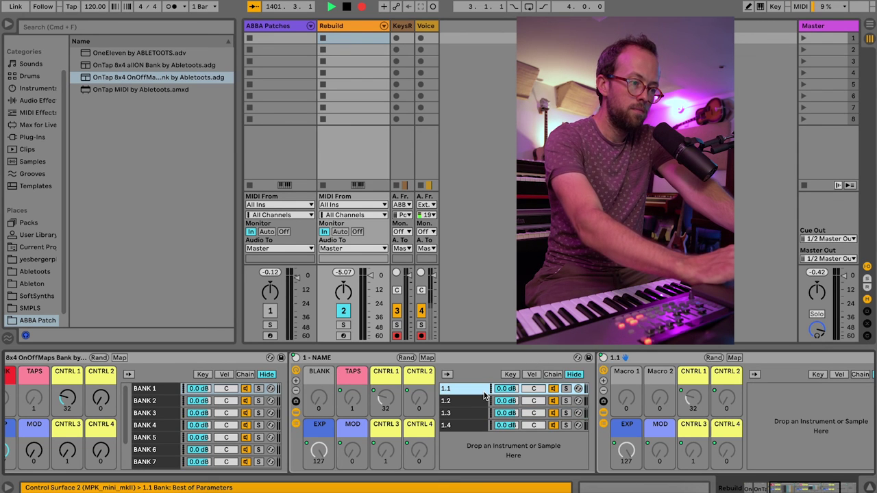
right_click(610, 357)
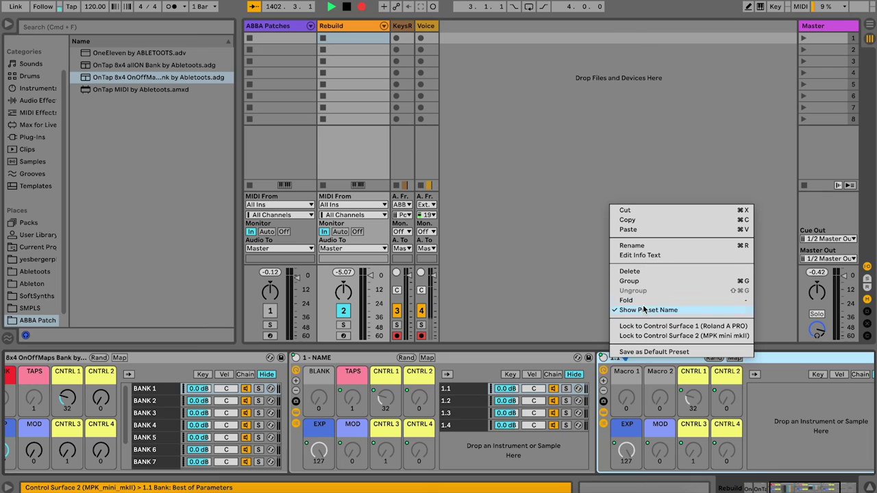
click(606, 363)
right_click(603, 362)
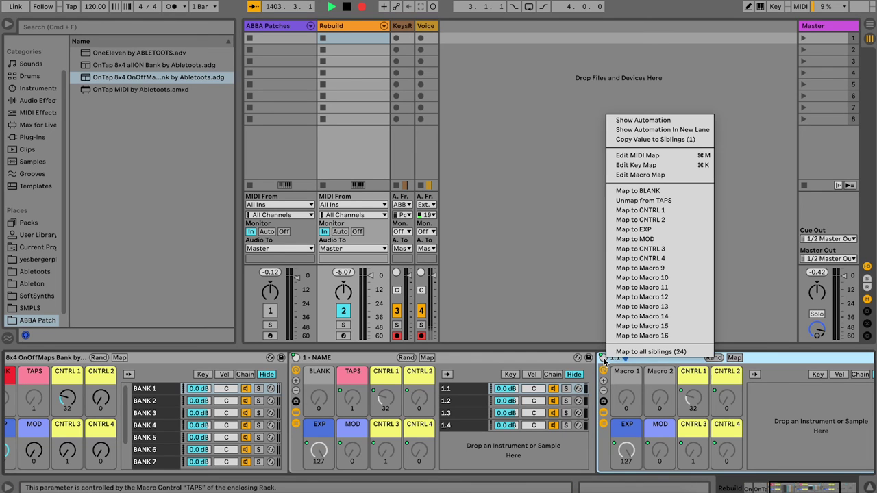
click(644, 200)
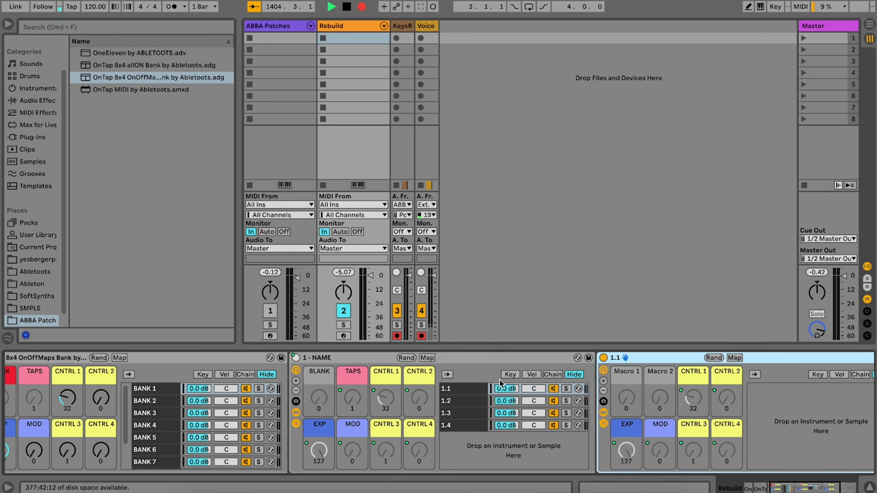
click(480, 406)
right_click(603, 365)
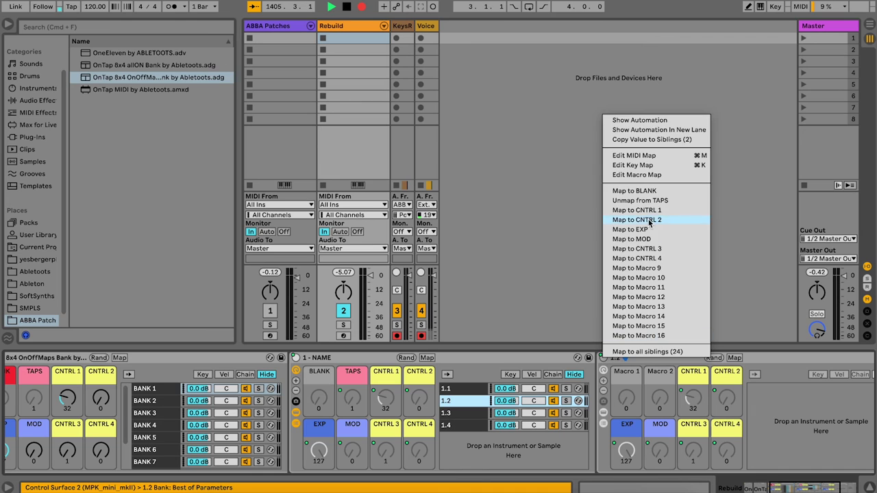
click(657, 201)
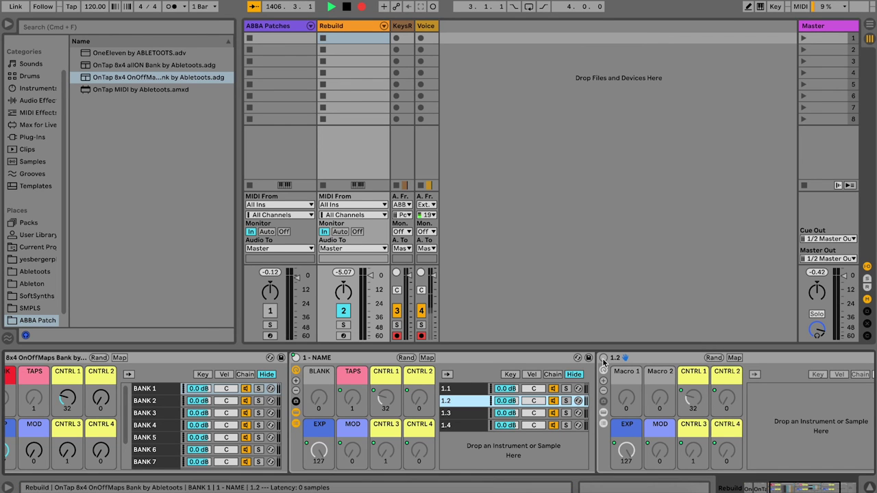
Click through chains 1.1 to 1.4 to verify their on/off mappings.
click(469, 411)
click(470, 403)
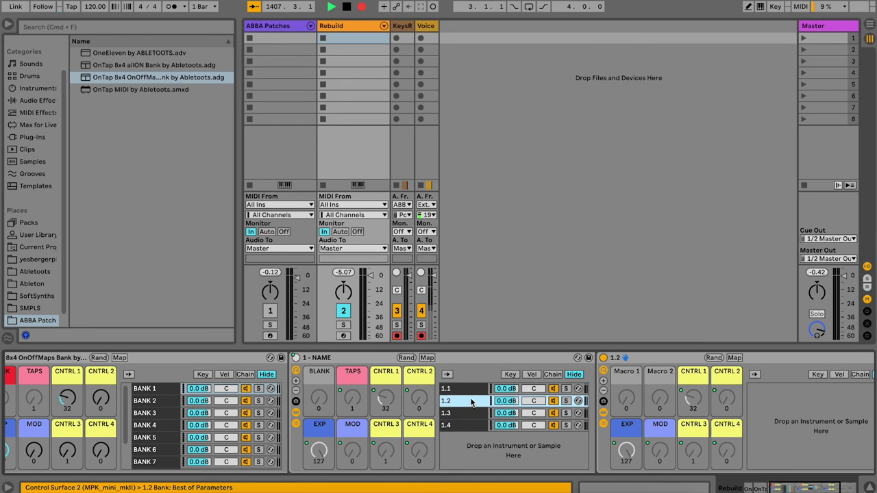
click(472, 392)
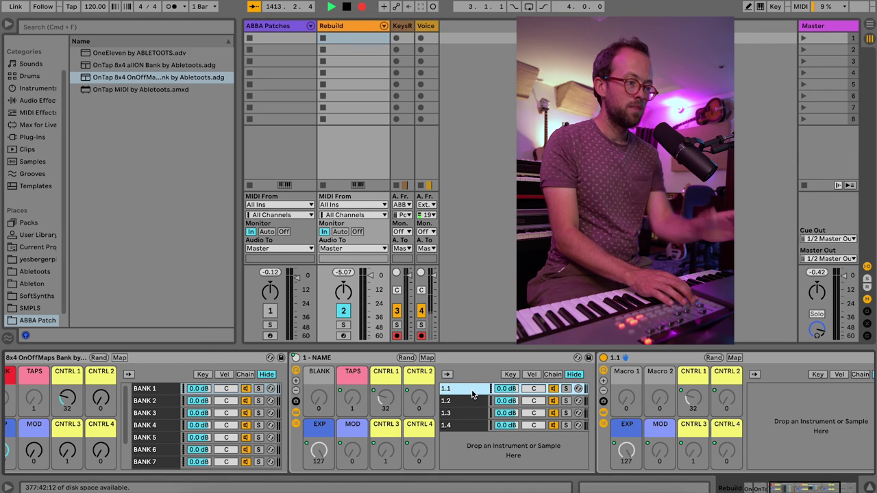
click(477, 403)
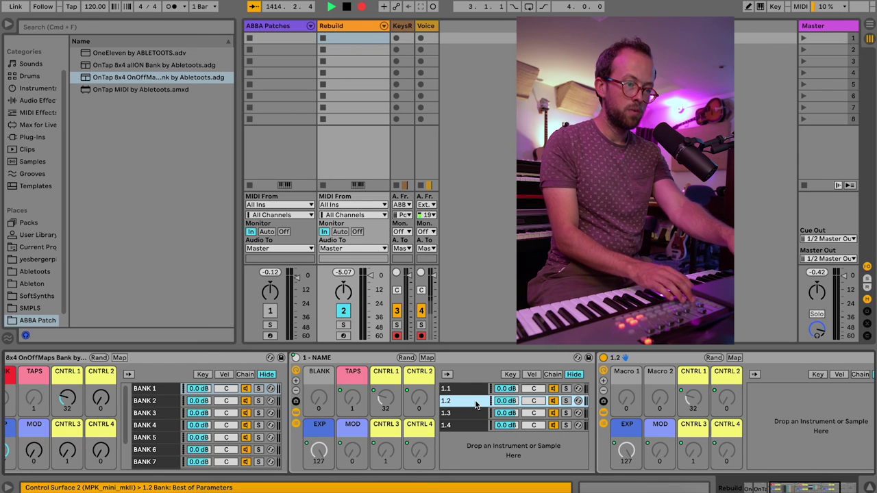
click(476, 413)
click(475, 425)
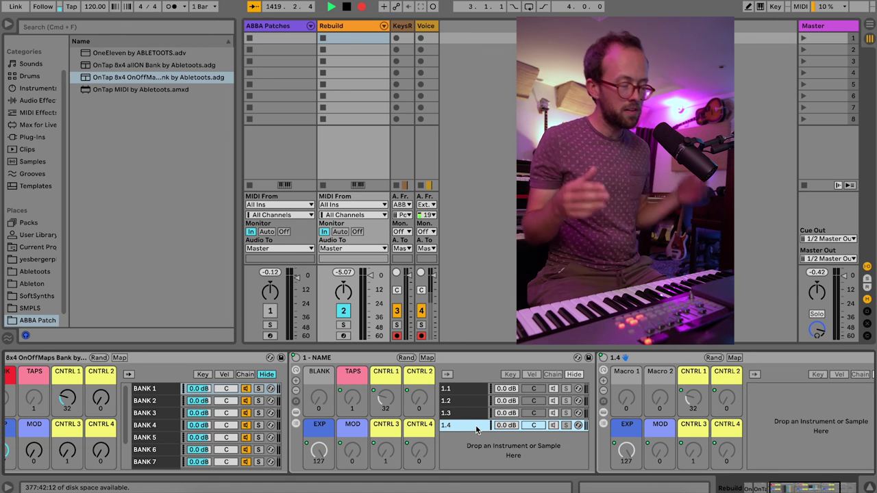
Scroll back to the chain start and select OnTap MIDI, then the OnTap 8x4 OnOffMaps rack.
scroll(476, 424, left, 5)
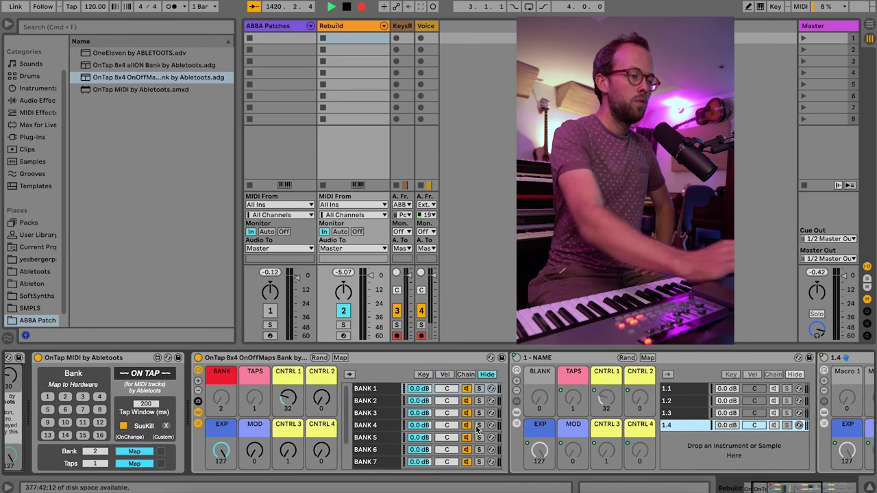
scroll(475, 425, left, 4)
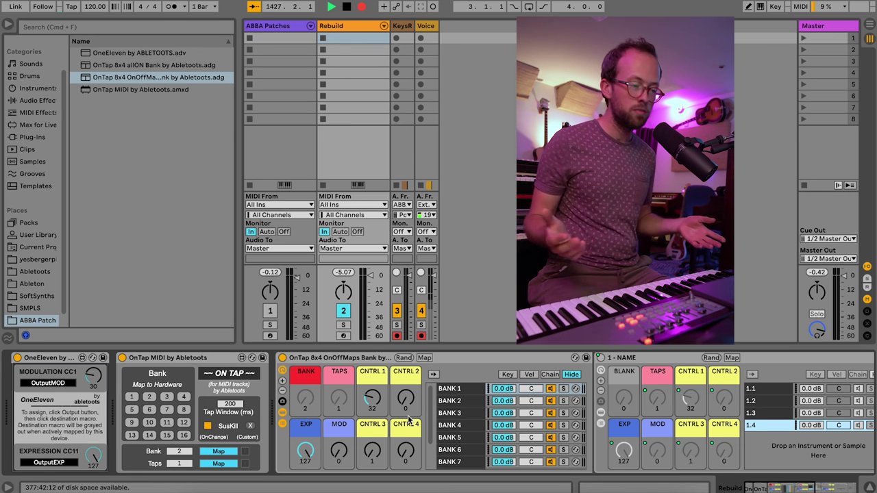
click(217, 367)
click(309, 360)
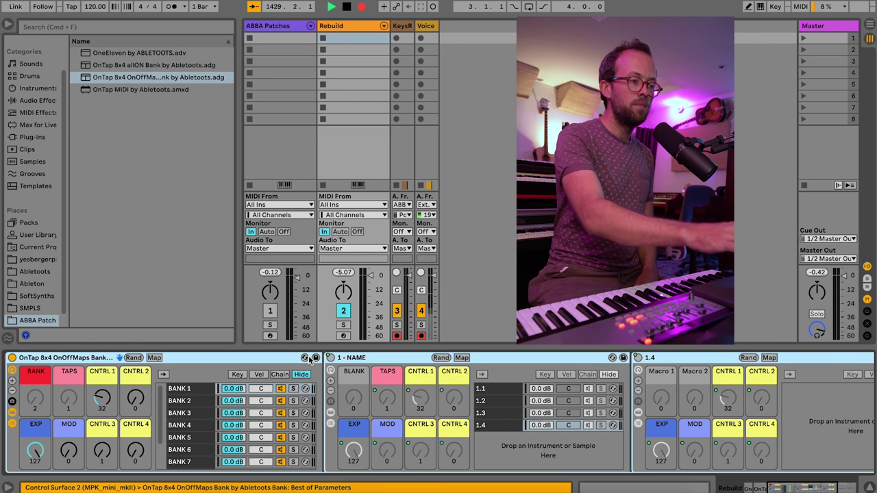